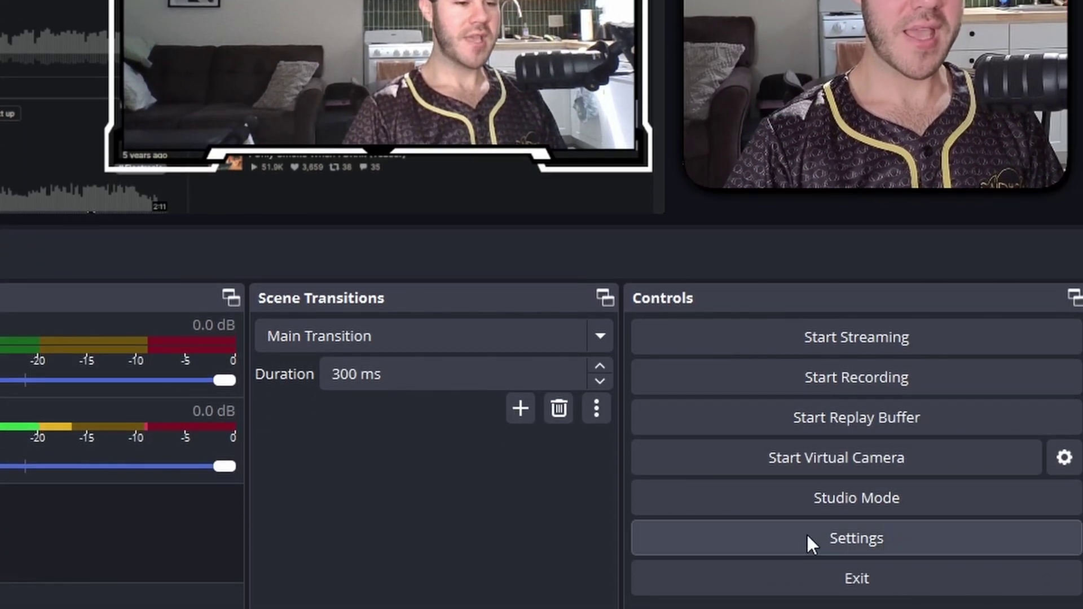
Step: In OBS audio settings, keep RØDE PodMic USB as microphone and Speakers (Yamaha ZG01) as desktop audio
{"action": "left_click", "coordinate": [892, 537]}
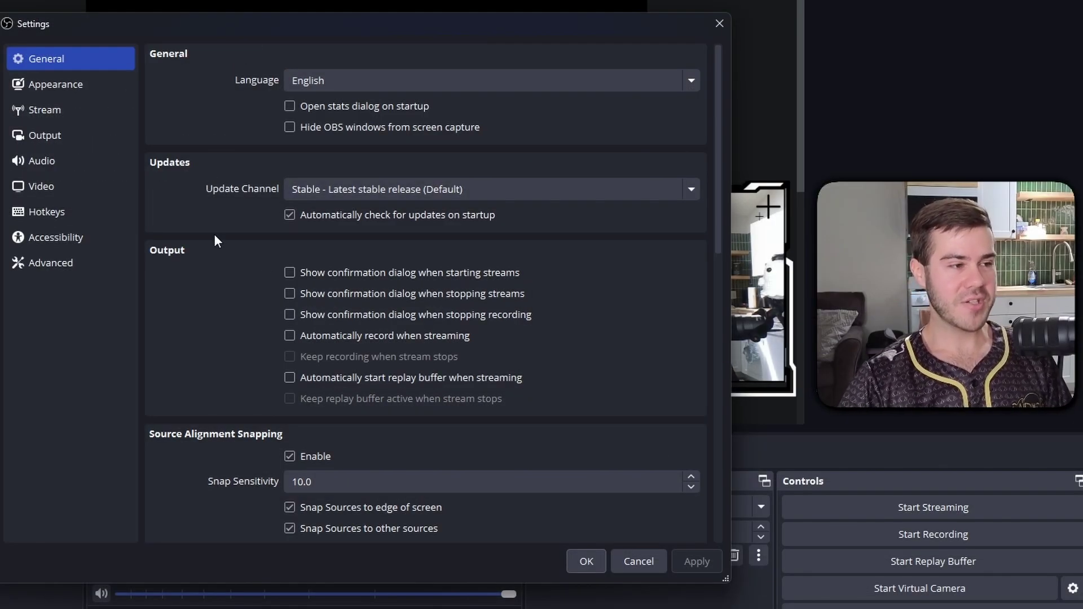
{"action": "left_click", "coordinate": [72, 165]}
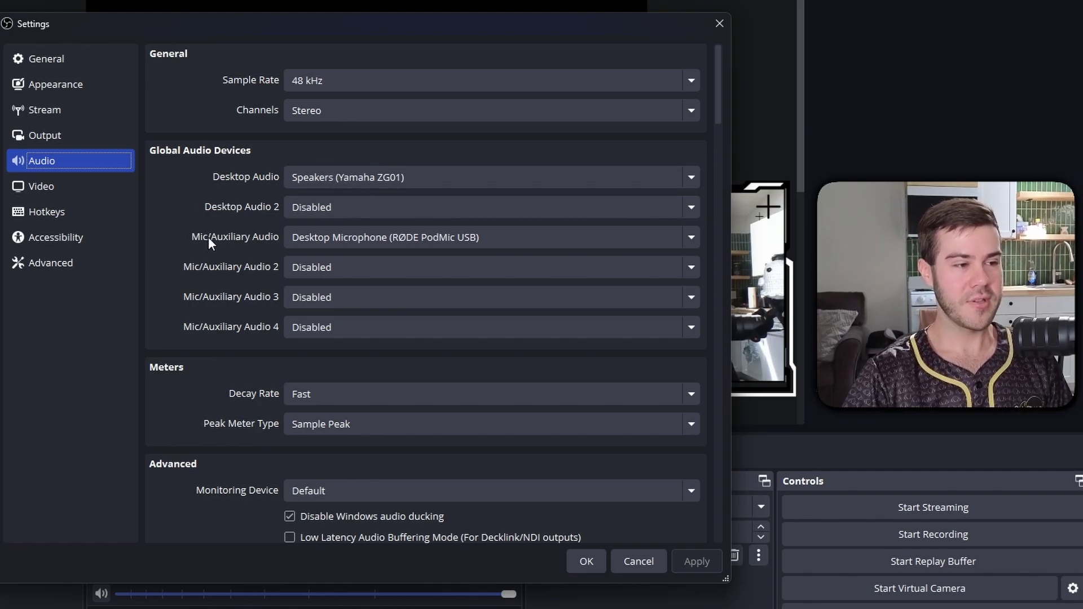
{"action": "left_click", "coordinate": [357, 238]}
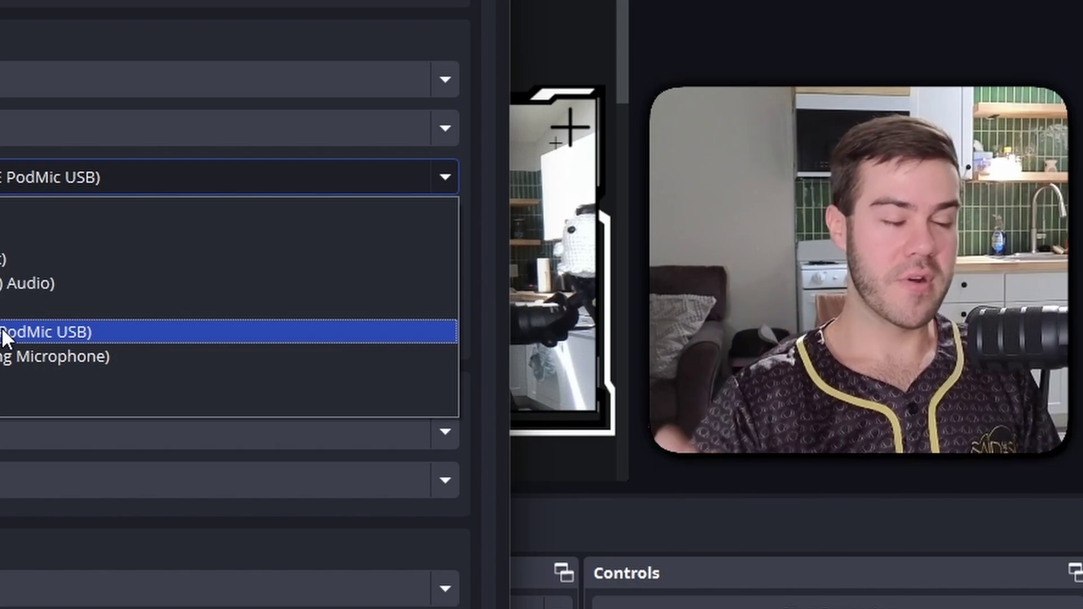
{"action": "left_click", "coordinate": [3, 333]}
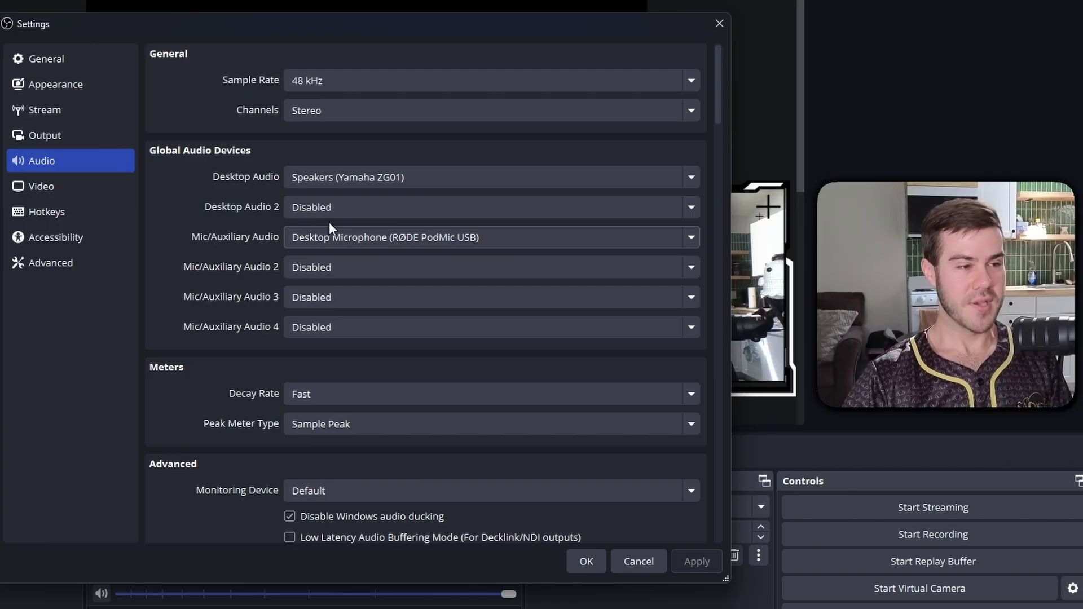
{"action": "left_click_drag", "start_coordinate": [377, 35], "coordinate": [404, 0]}
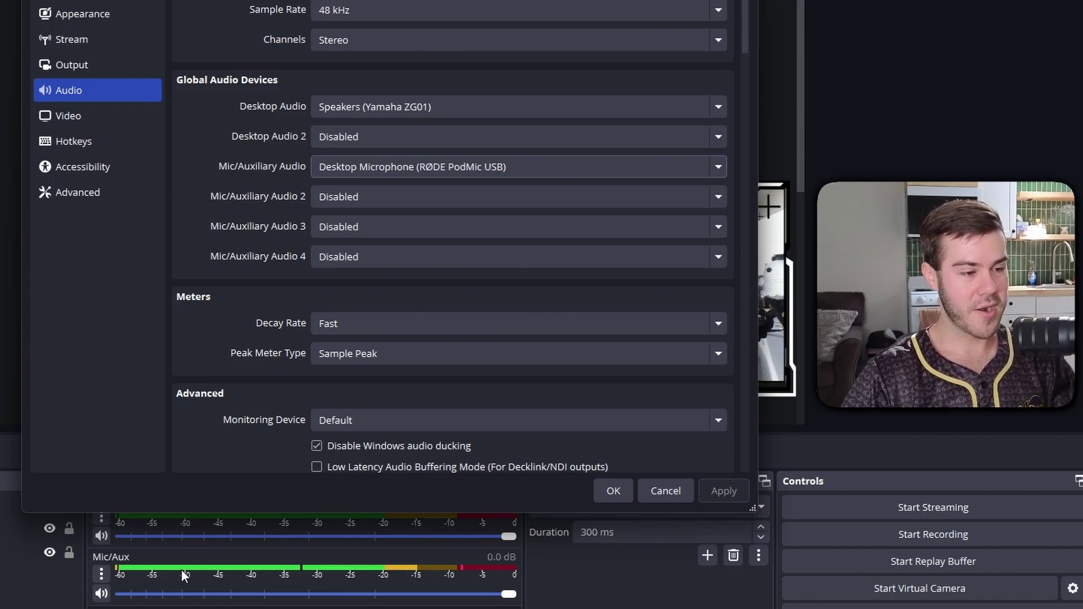
{"action": "left_click_drag", "start_coordinate": [436, 0], "coordinate": [444, 34]}
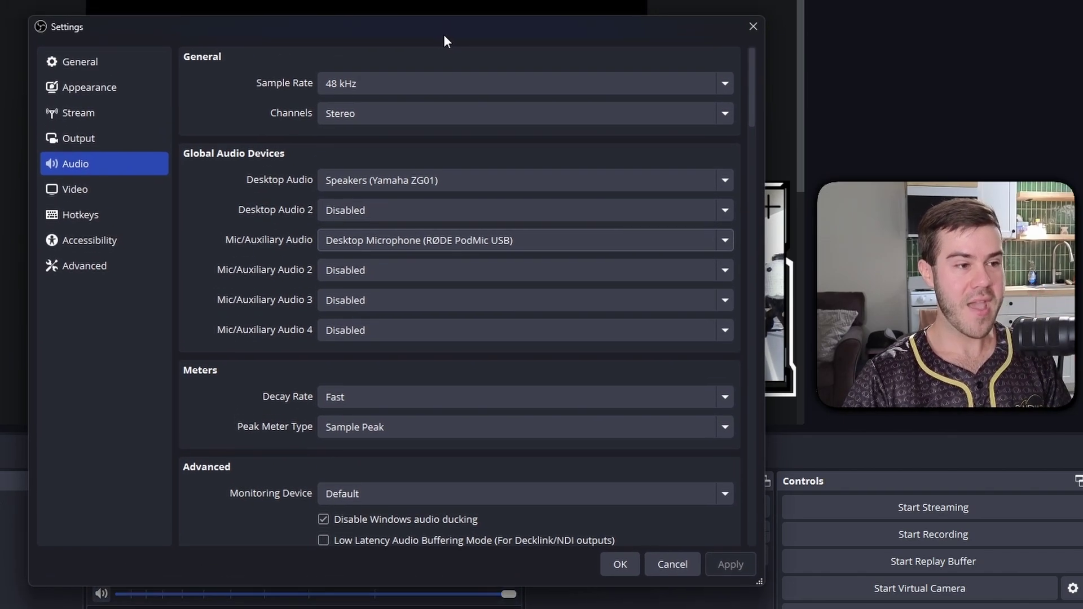
{"action": "left_click", "coordinate": [394, 183]}
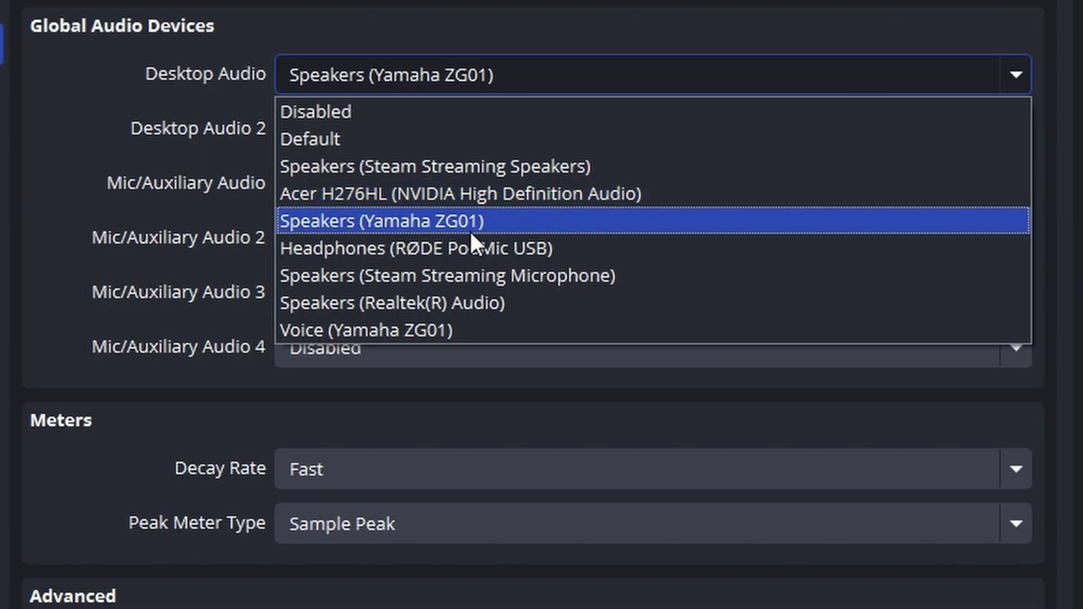
{"action": "left_click", "coordinate": [505, 221]}
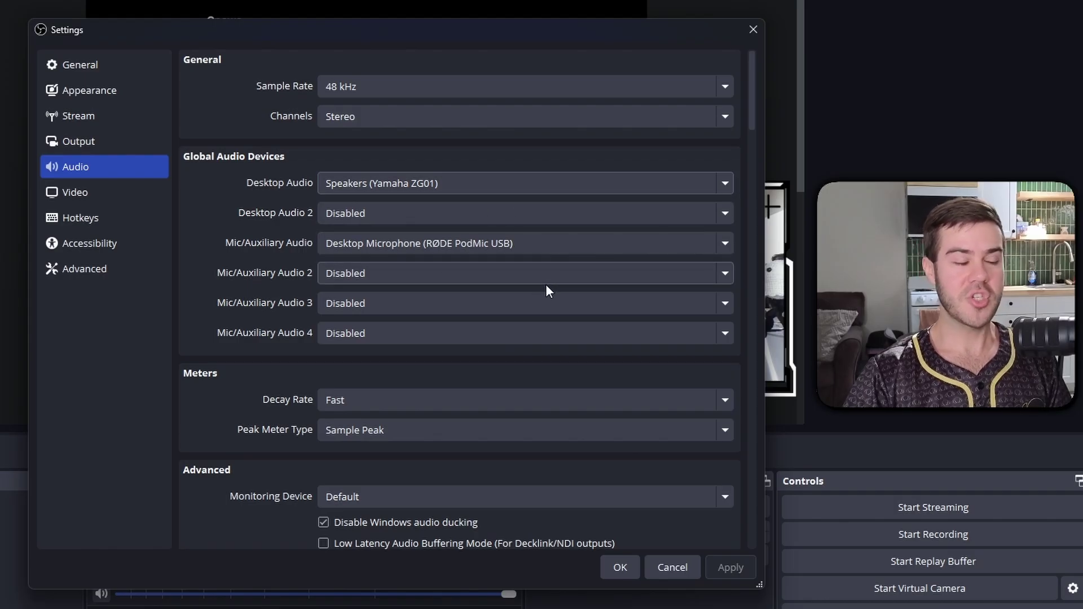
{"action": "left_click", "coordinate": [623, 568]}
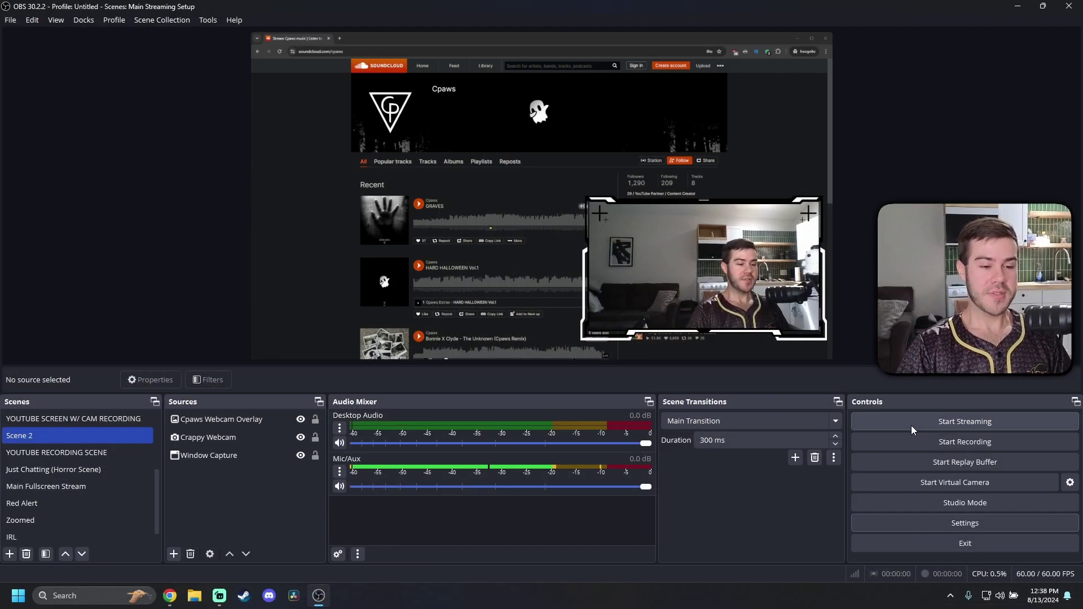
Step: Check the Windows sound settings from the taskbar, then close them
{"action": "right_click", "coordinate": [1002, 600]}
{"action": "left_click", "coordinate": [1005, 565]}
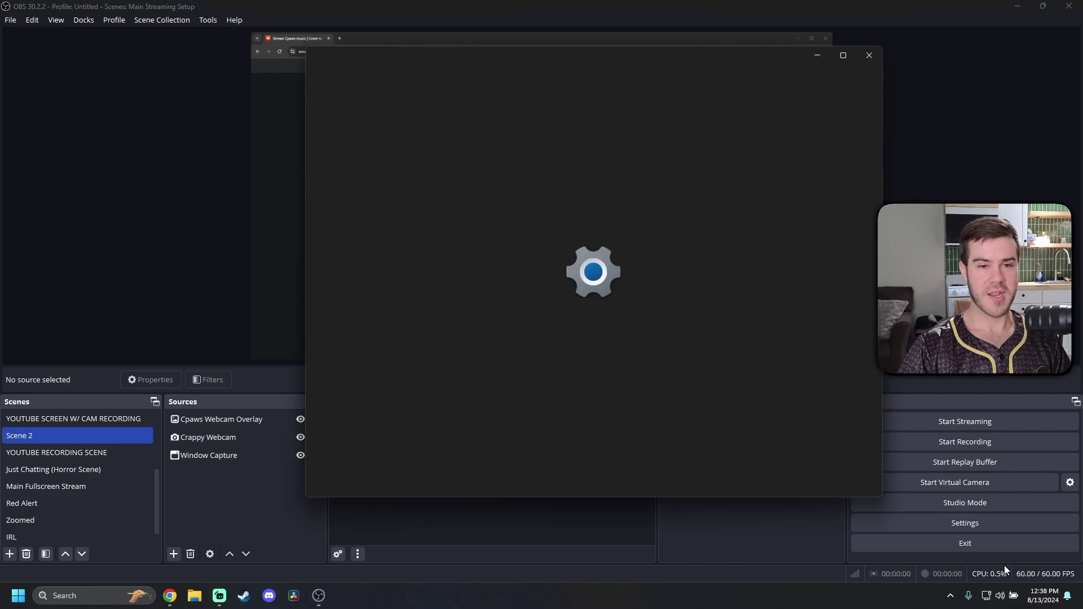
{"action": "left_click_drag", "start_coordinate": [663, 57], "coordinate": [639, 57]}
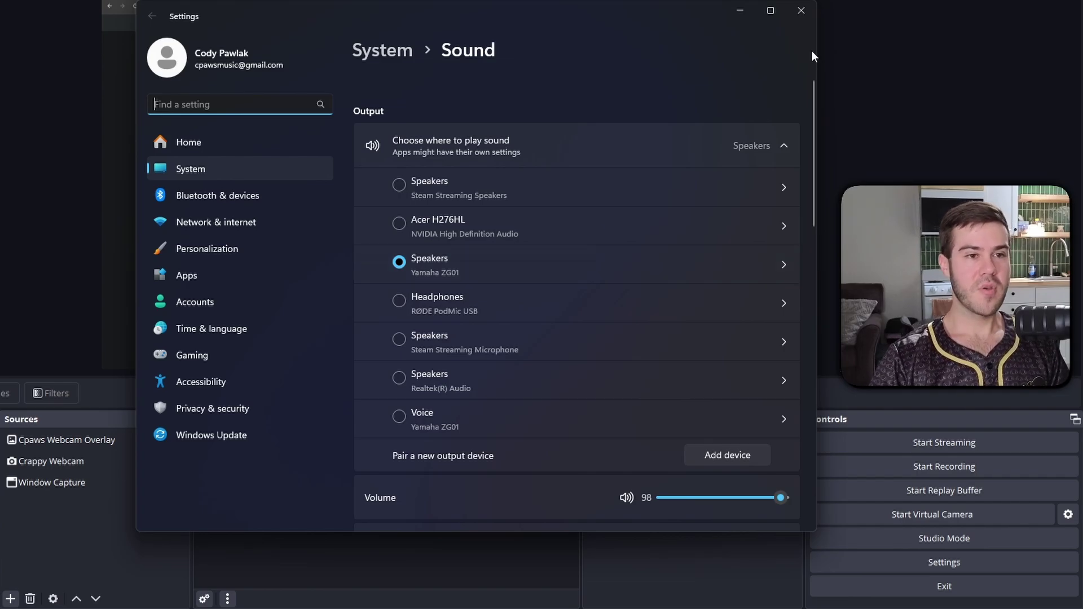
{"action": "left_click", "coordinate": [801, 17]}
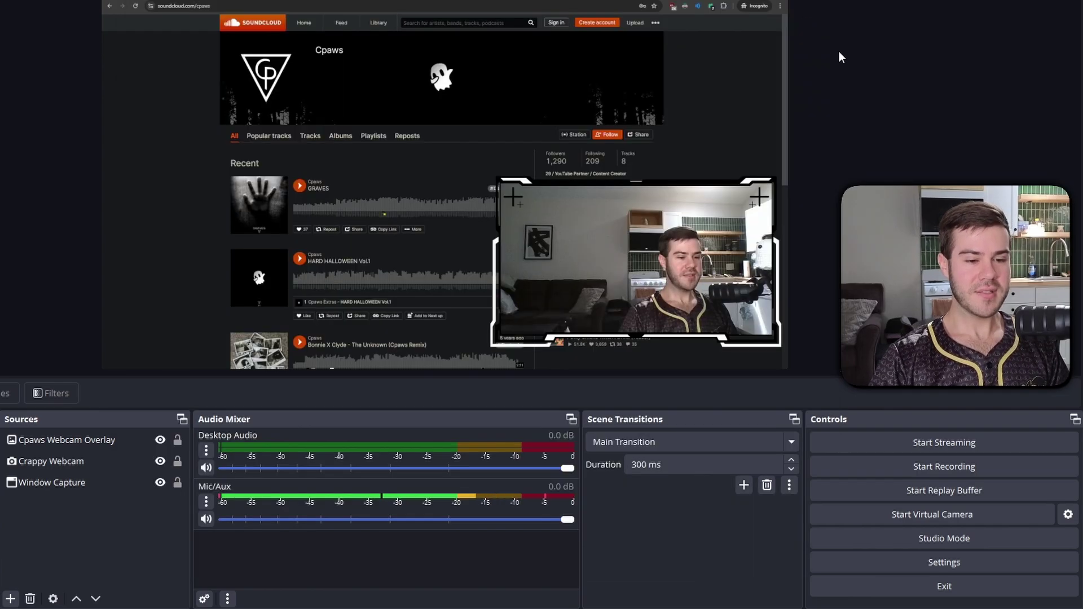
Step: Show Output's Recording tab in OBS settings, keeping Advanced output mode and Matroska Video (.mkv) format
{"action": "left_click", "coordinate": [958, 563]}
{"action": "left_click", "coordinate": [181, 169]}
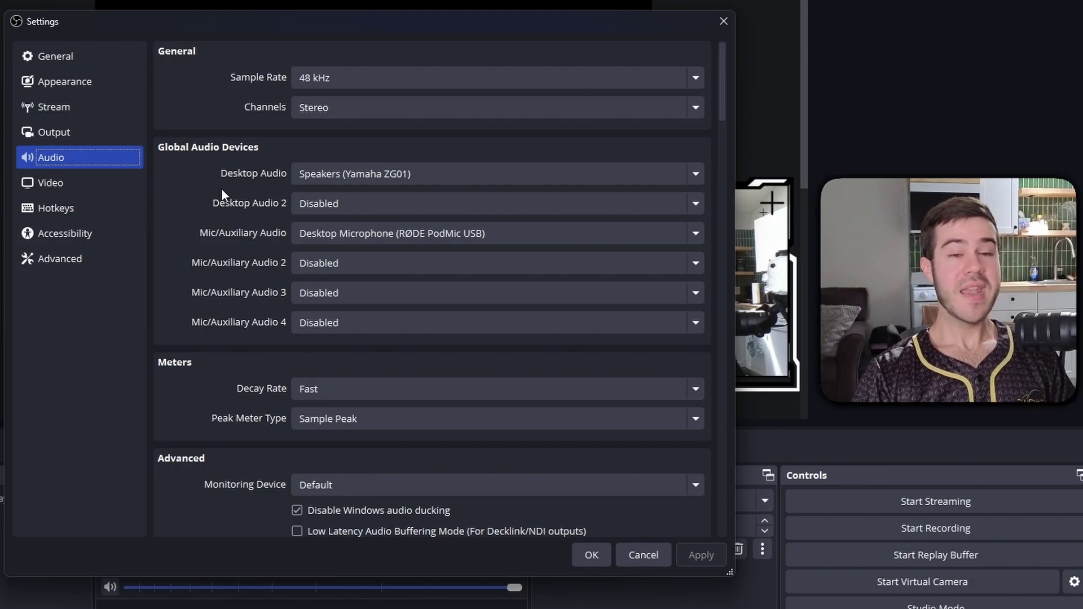
{"action": "left_click", "coordinate": [87, 133]}
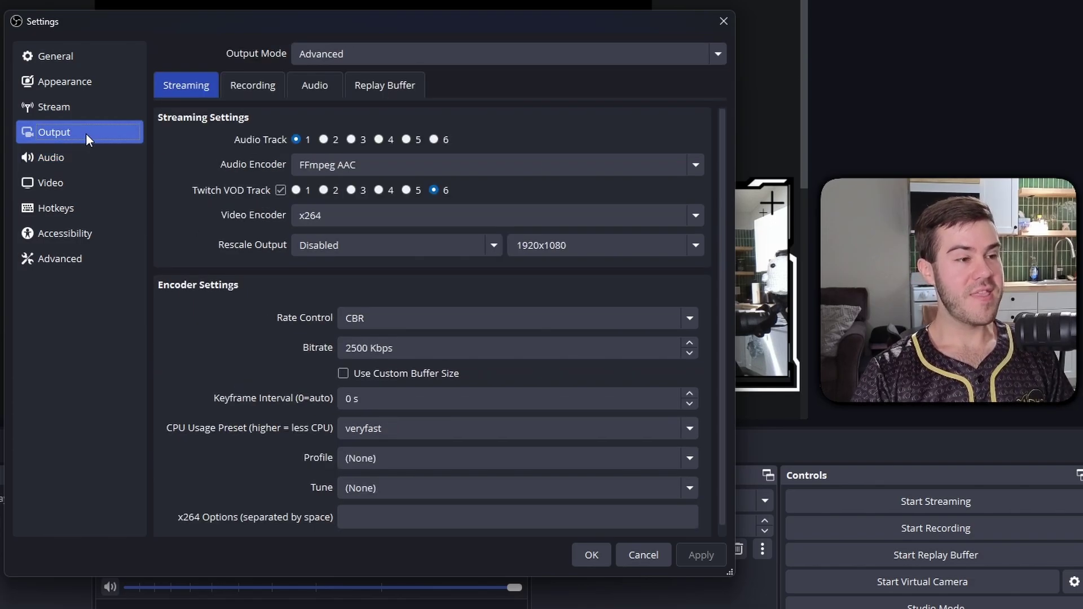
{"action": "left_click", "coordinate": [255, 87]}
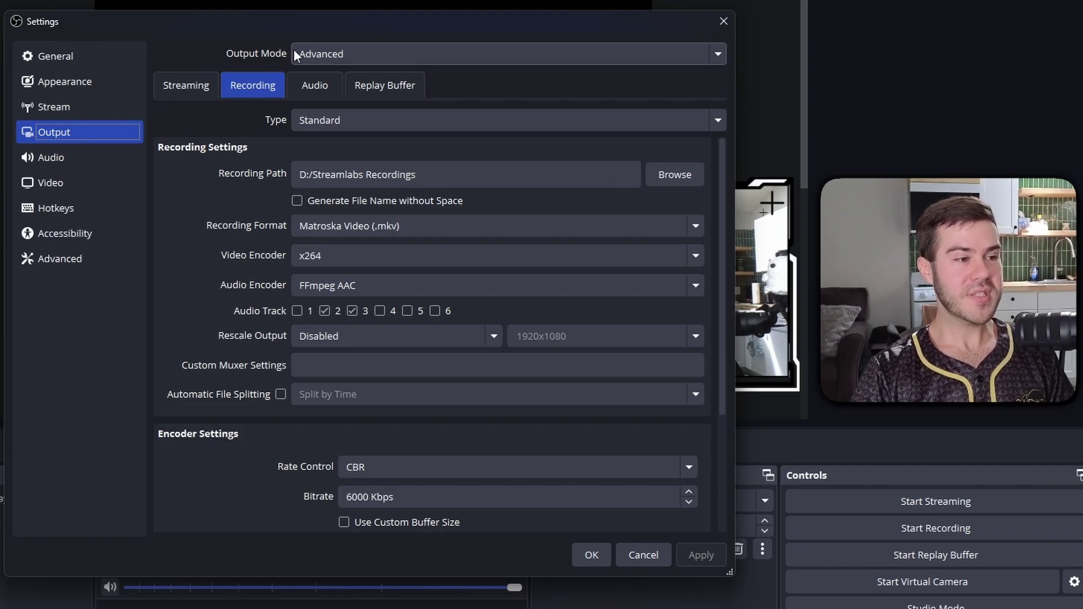
{"action": "left_click", "coordinate": [355, 53]}
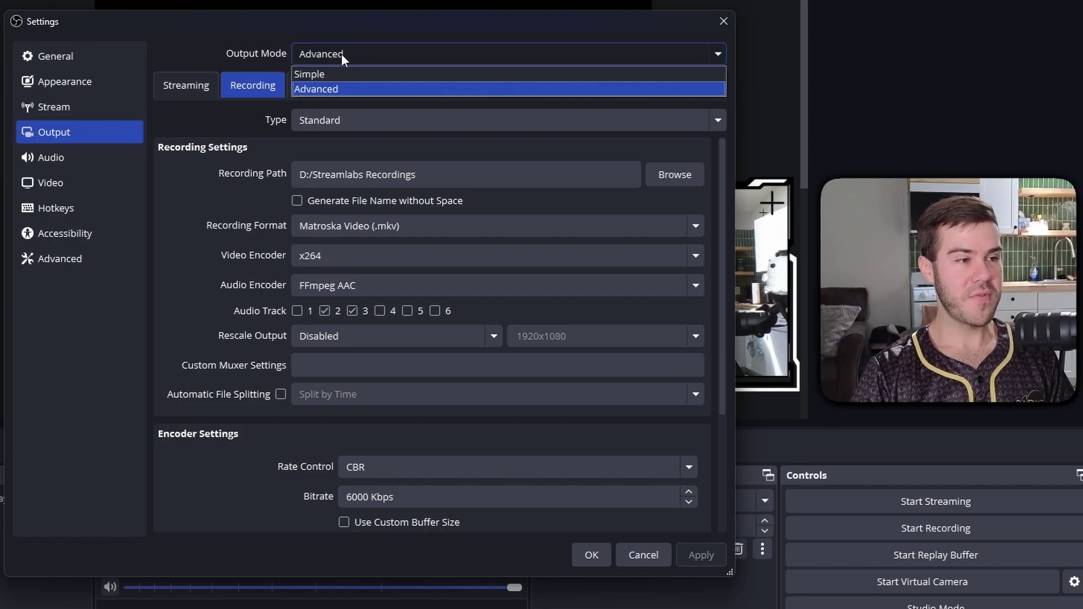
{"action": "left_click", "coordinate": [347, 88]}
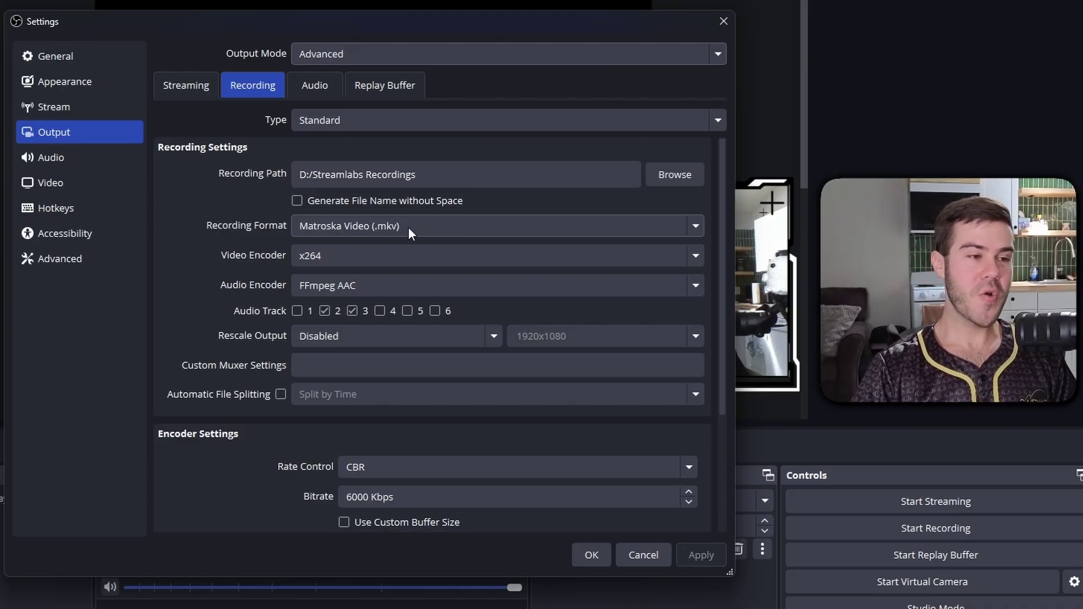
{"action": "left_click", "coordinate": [425, 226]}
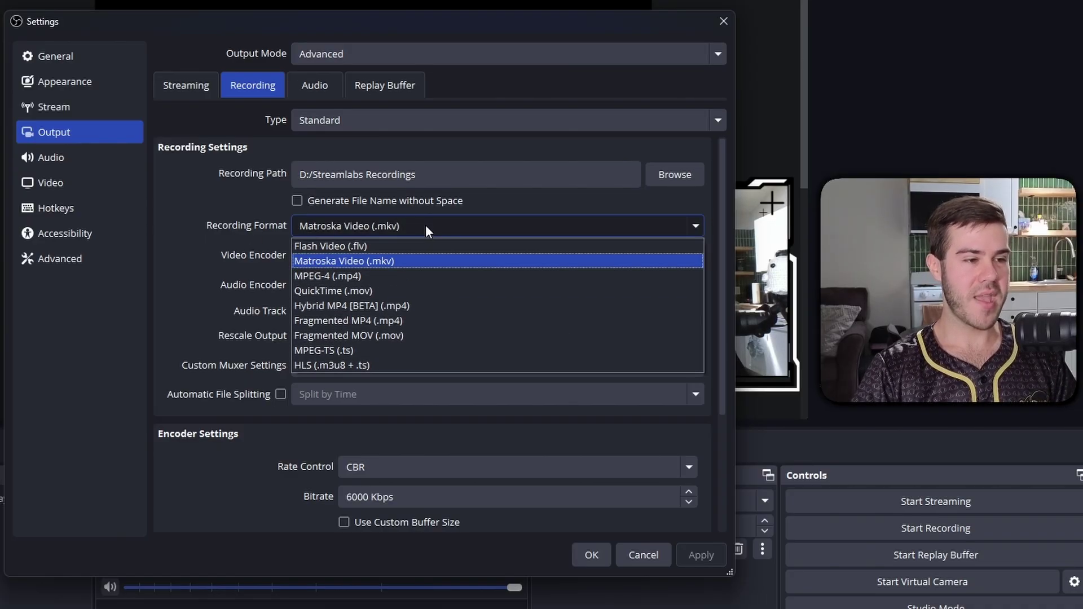
{"action": "left_click", "coordinate": [411, 262]}
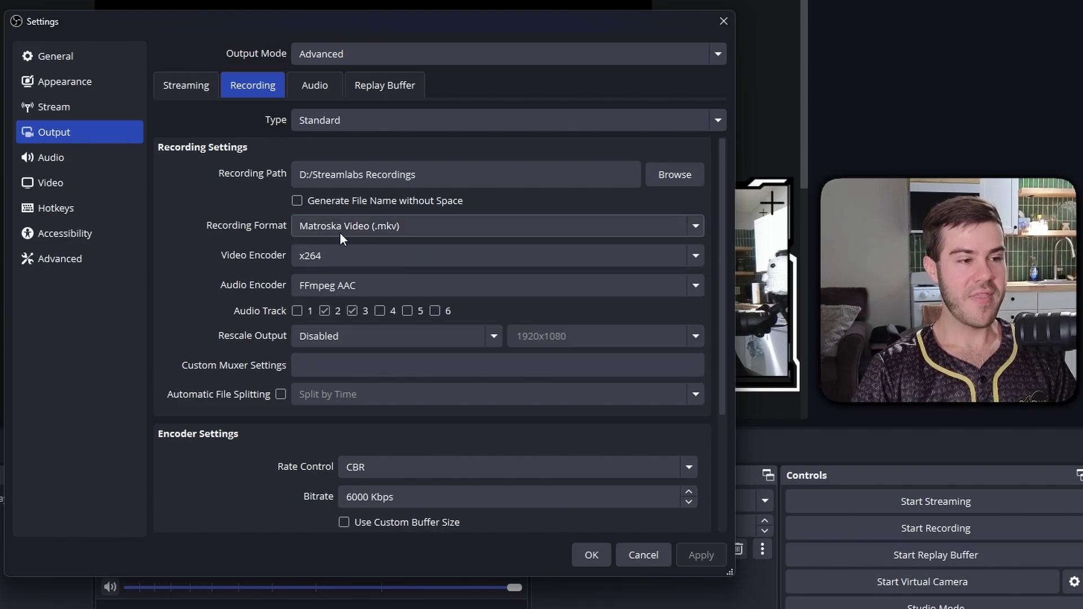
{"action": "left_click", "coordinate": [90, 263]}
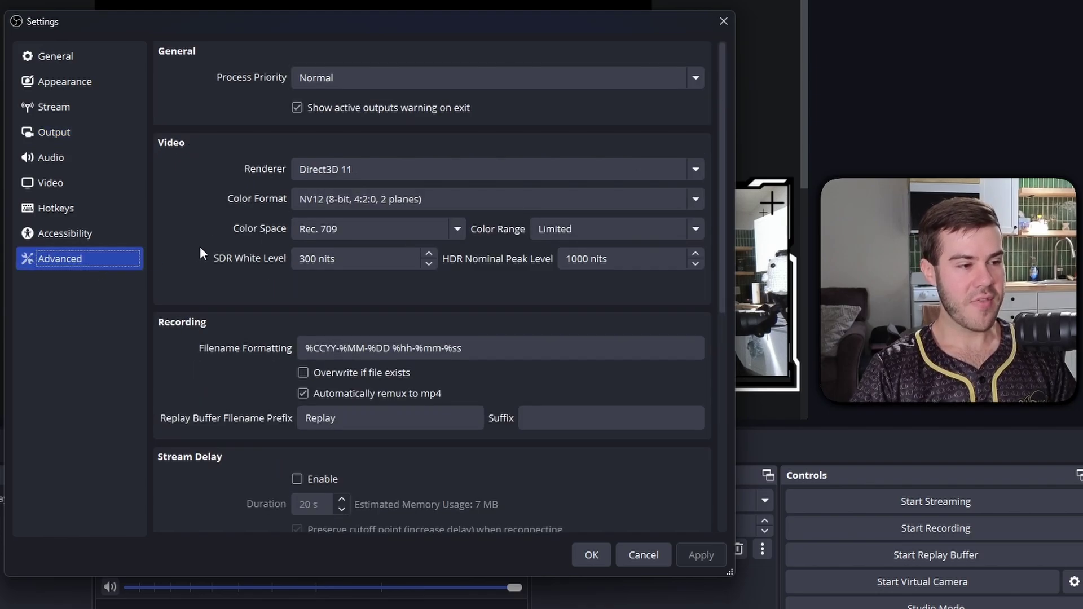
{"action": "scroll", "coordinate": [198, 263], "scroll_direction": "down", "scroll_amount": 1}
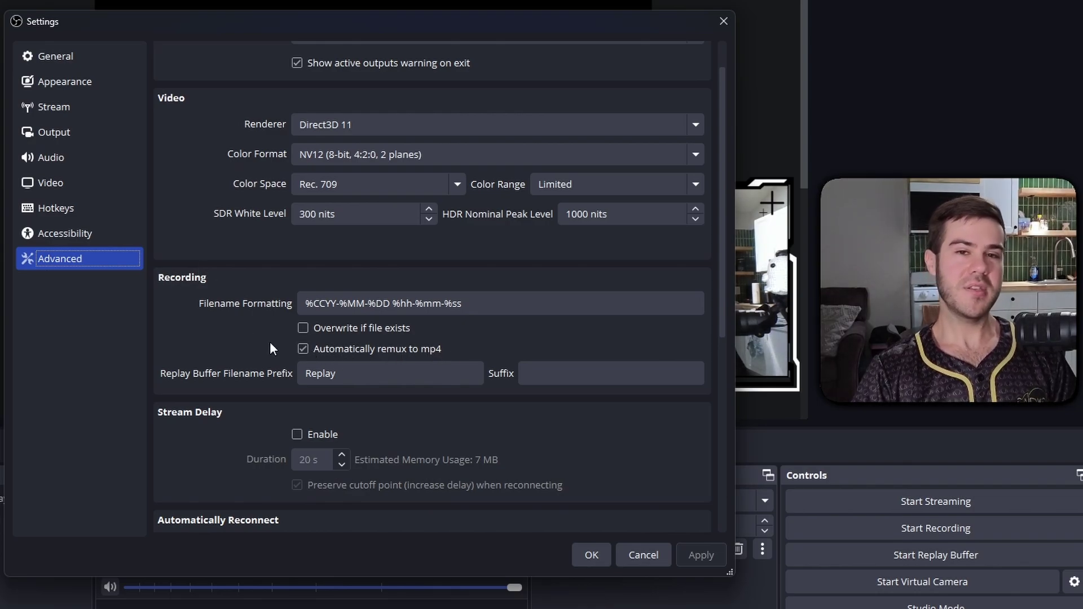
{"action": "left_click", "coordinate": [75, 134]}
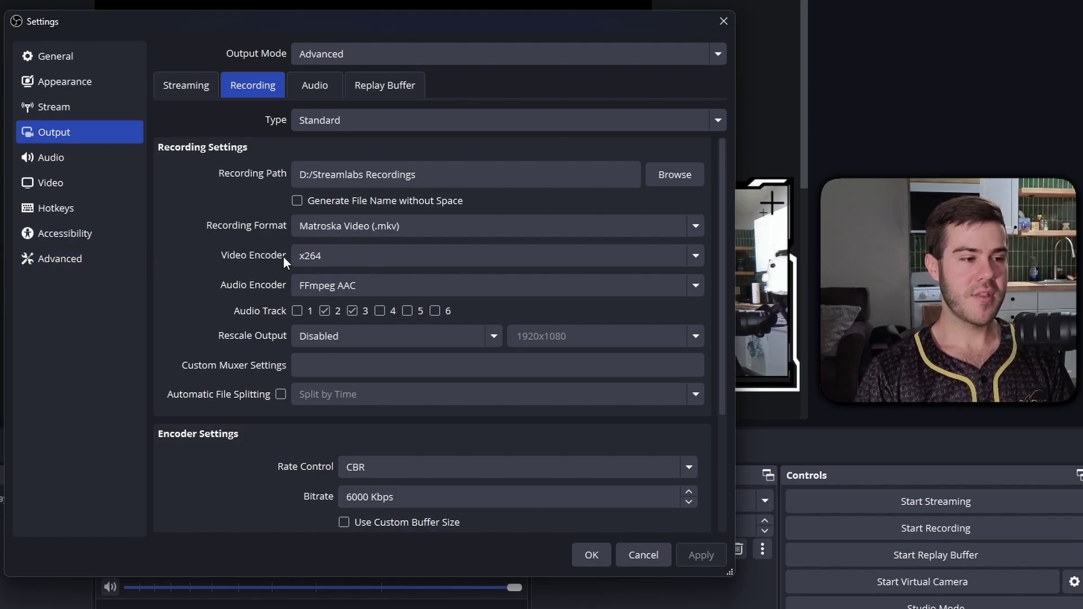
Step: Keep x264 as the recording encoder and compare the Streaming tab against the Recording settings
{"action": "left_click", "coordinate": [332, 257]}
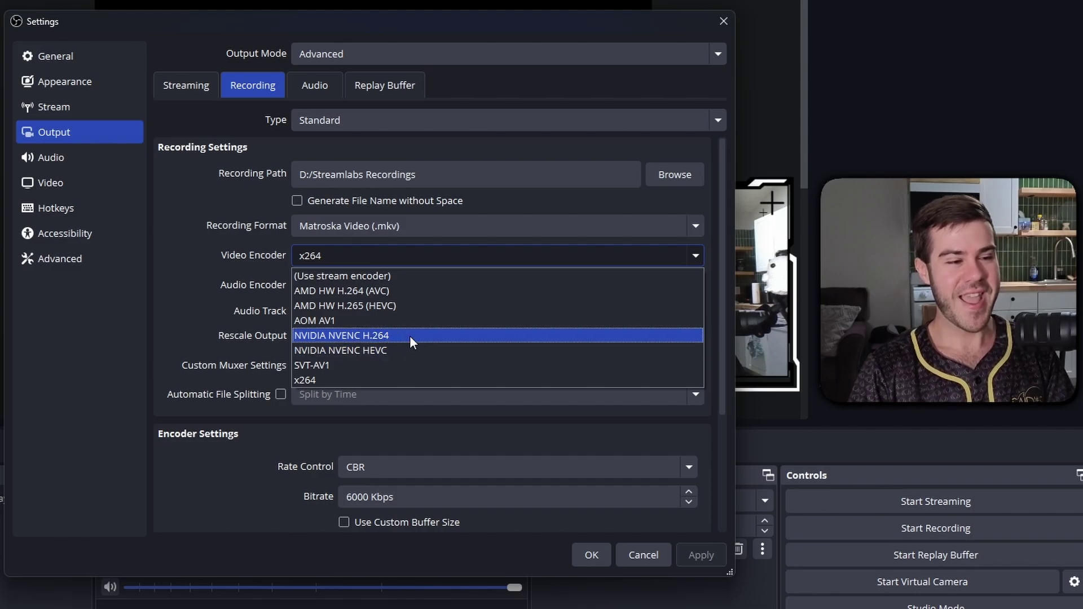
{"action": "left_click", "coordinate": [372, 378]}
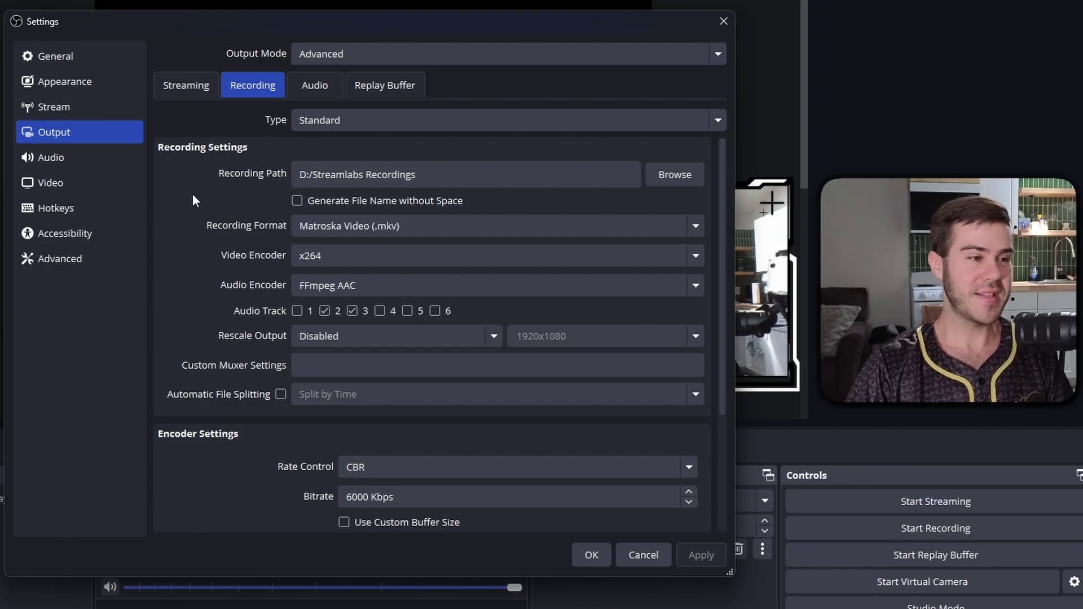
{"action": "left_click", "coordinate": [184, 85]}
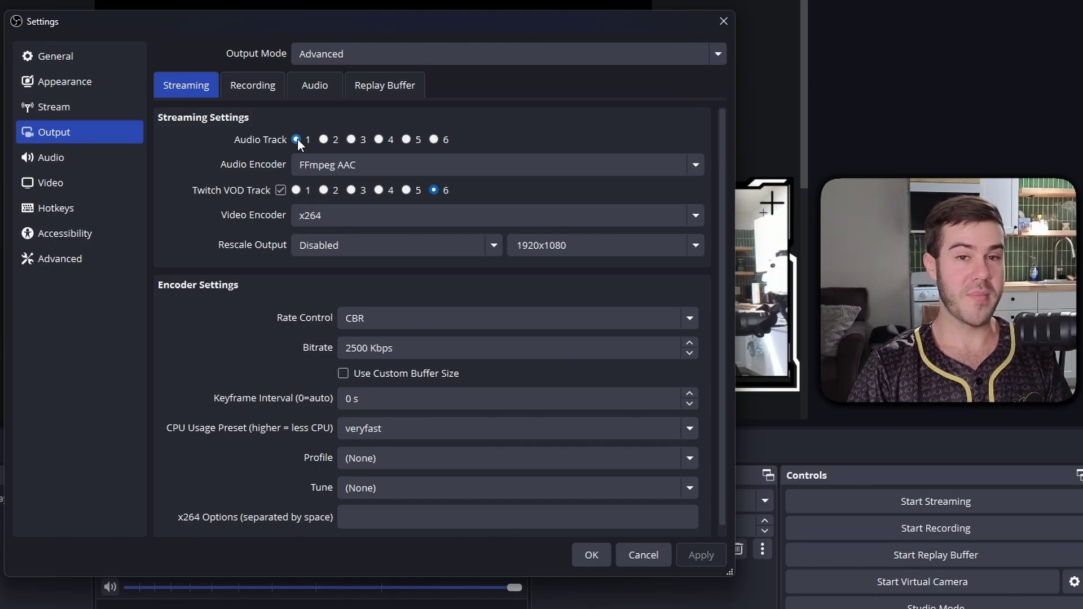
{"action": "left_click", "coordinate": [251, 90]}
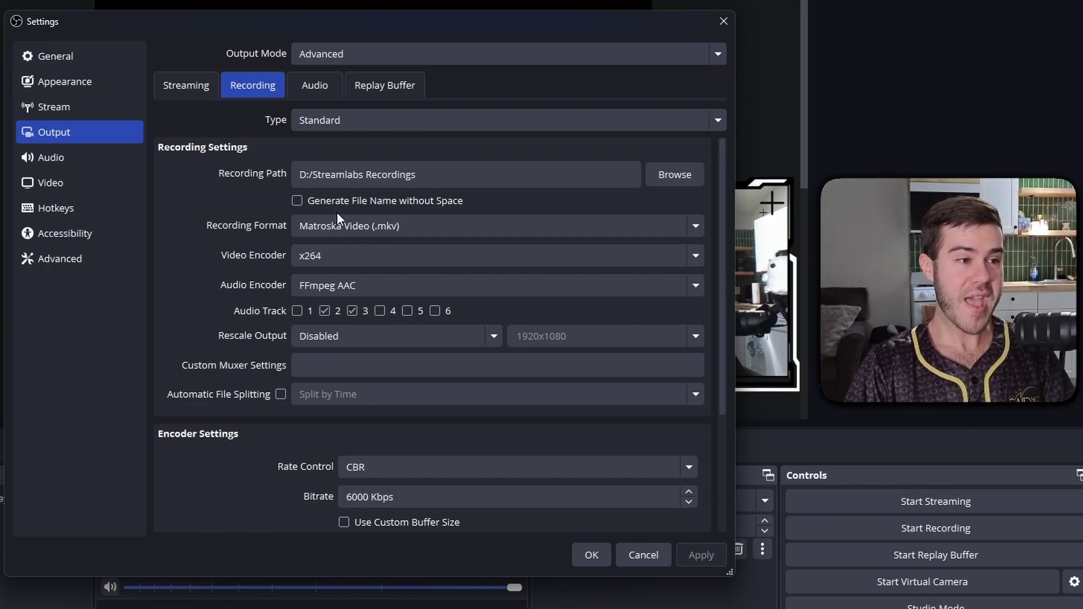
Step: Check that output audio tracks 1–6 all use a 320 bitrate, then save and close Settings
{"action": "left_click", "coordinate": [321, 88]}
{"action": "scroll", "coordinate": [286, 144], "scroll_direction": "down", "scroll_amount": 1}
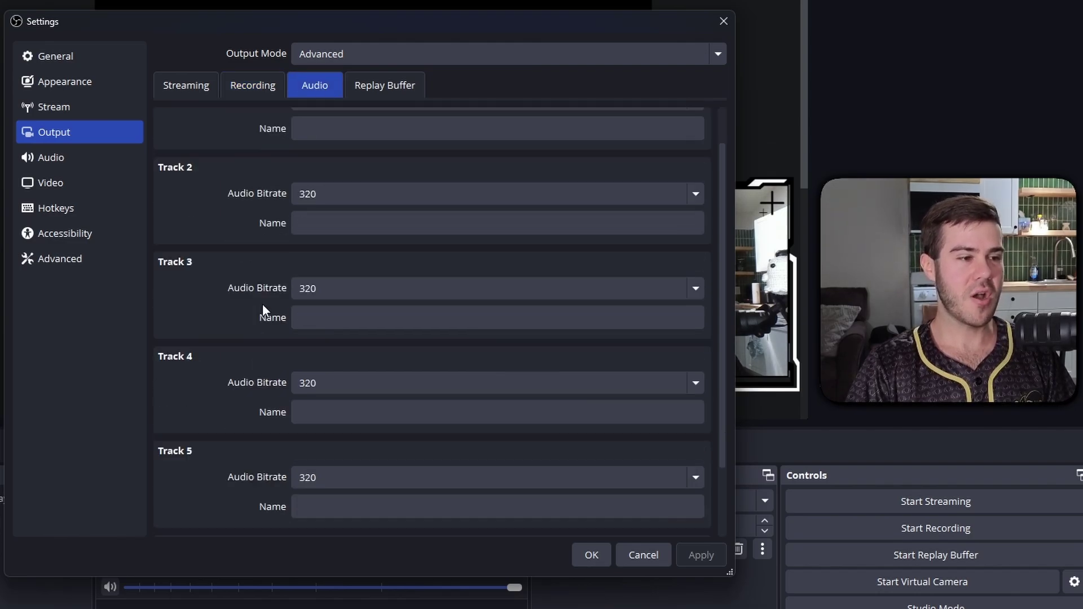
{"action": "scroll", "coordinate": [266, 309], "scroll_direction": "down", "scroll_amount": 2}
{"action": "scroll", "coordinate": [254, 401], "scroll_direction": "up", "scroll_amount": 3}
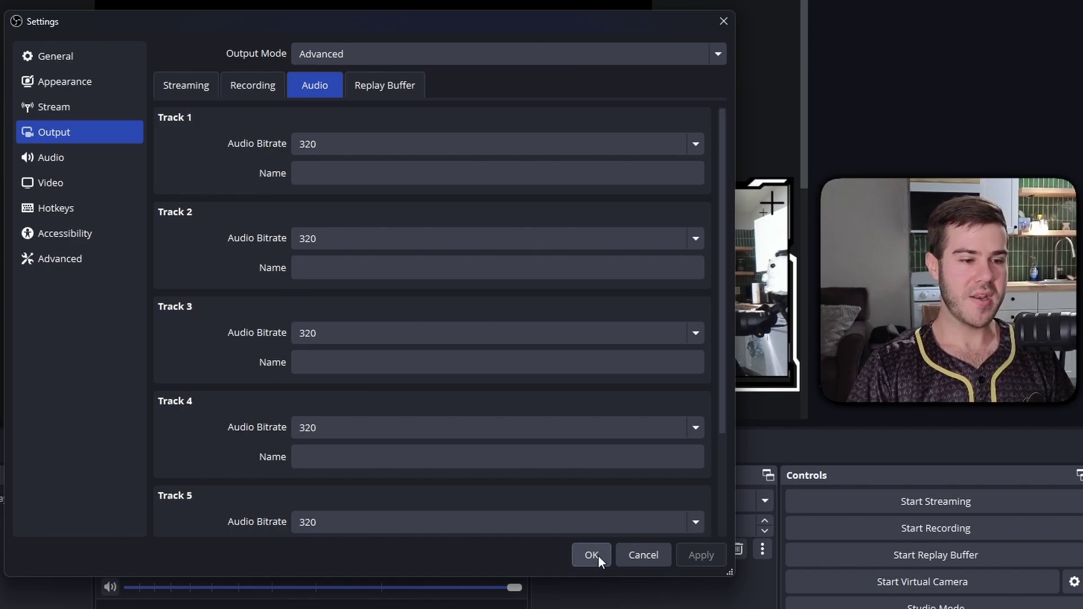
{"action": "left_click", "coordinate": [591, 555]}
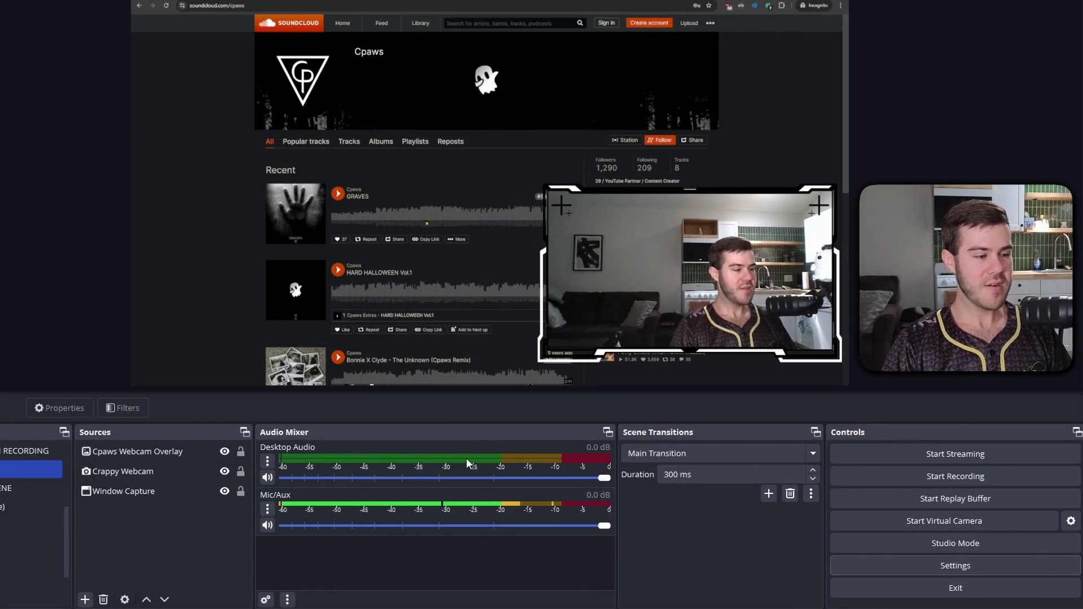
Step: Review track routing in Advanced Audio Properties, leaving Mic/Aux monitoring on Monitor Off
{"action": "left_click", "coordinate": [265, 600]}
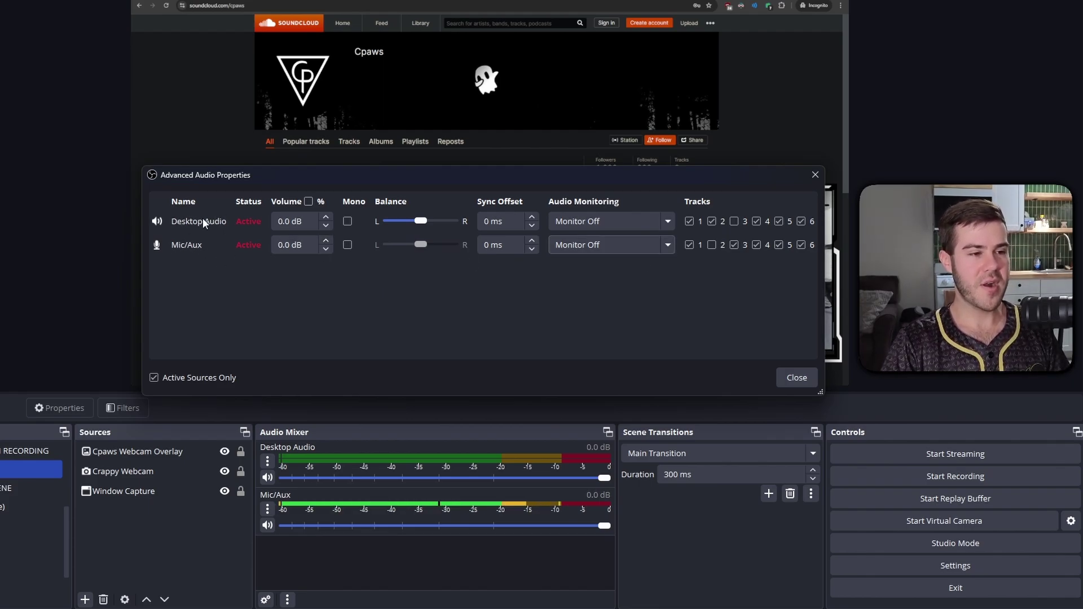
{"action": "left_click", "coordinate": [605, 251]}
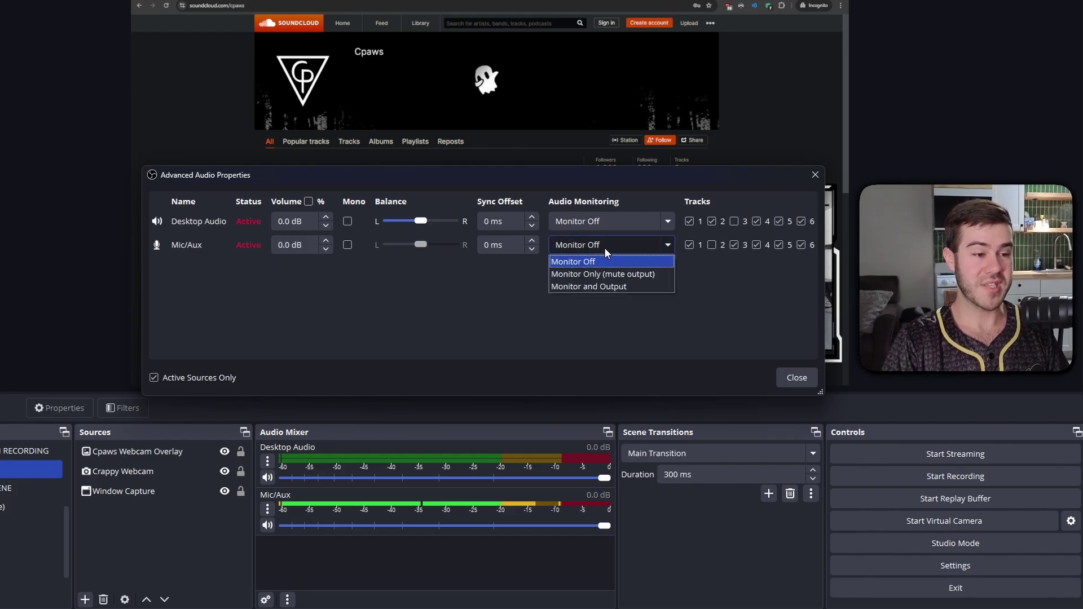
{"action": "left_click", "coordinate": [603, 262]}
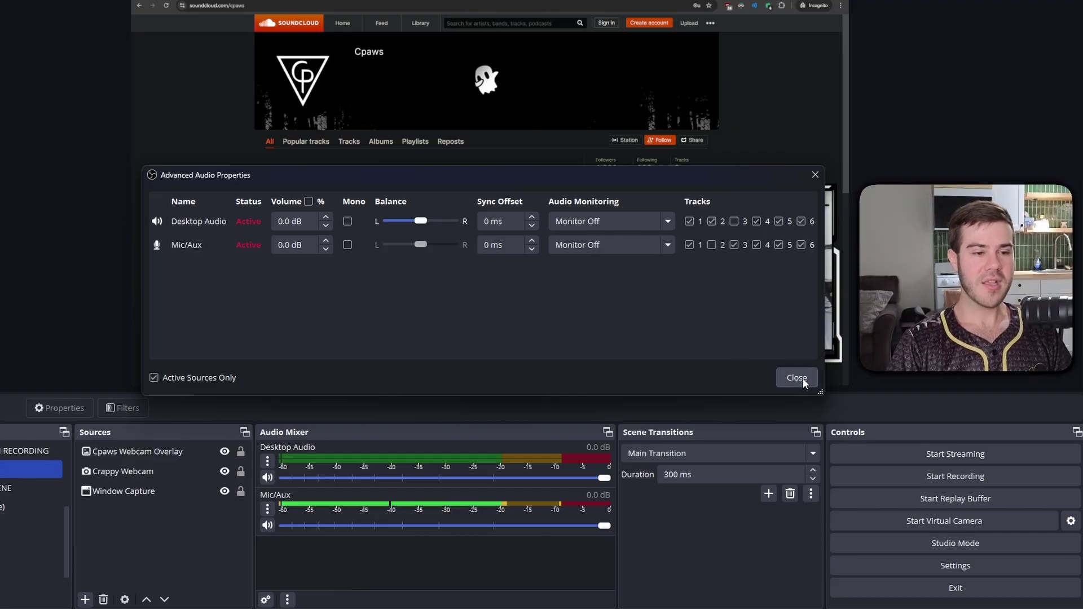
Step: Close Advanced Audio Properties and start a new OBS recording
{"action": "left_click", "coordinate": [605, 434]}
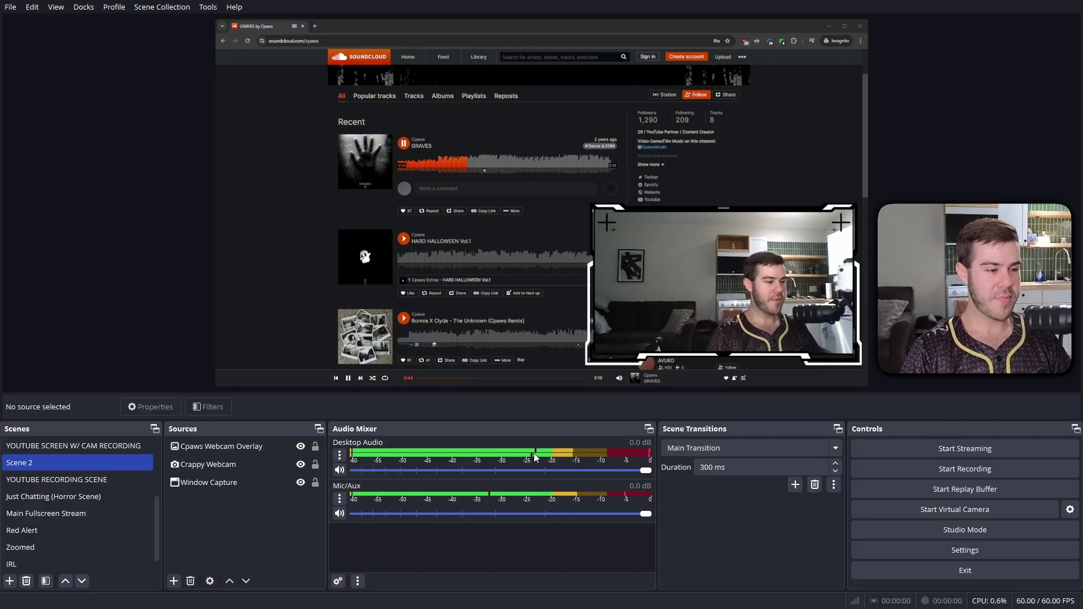
{"action": "left_click", "coordinate": [996, 469]}
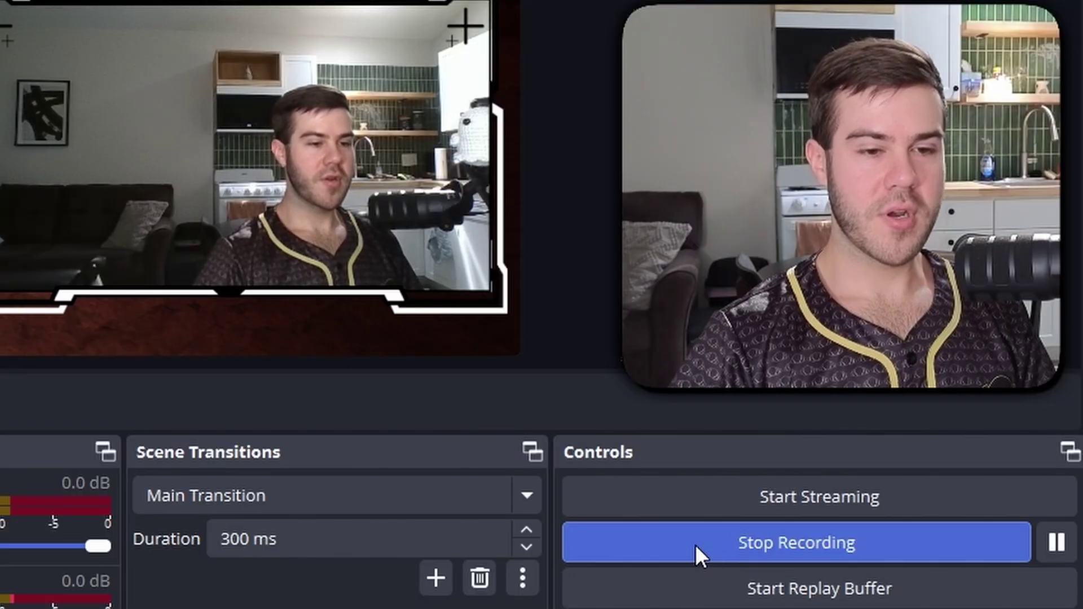
Step: End the current OBS recording with Stop Recording
{"action": "left_click", "coordinate": [695, 544]}
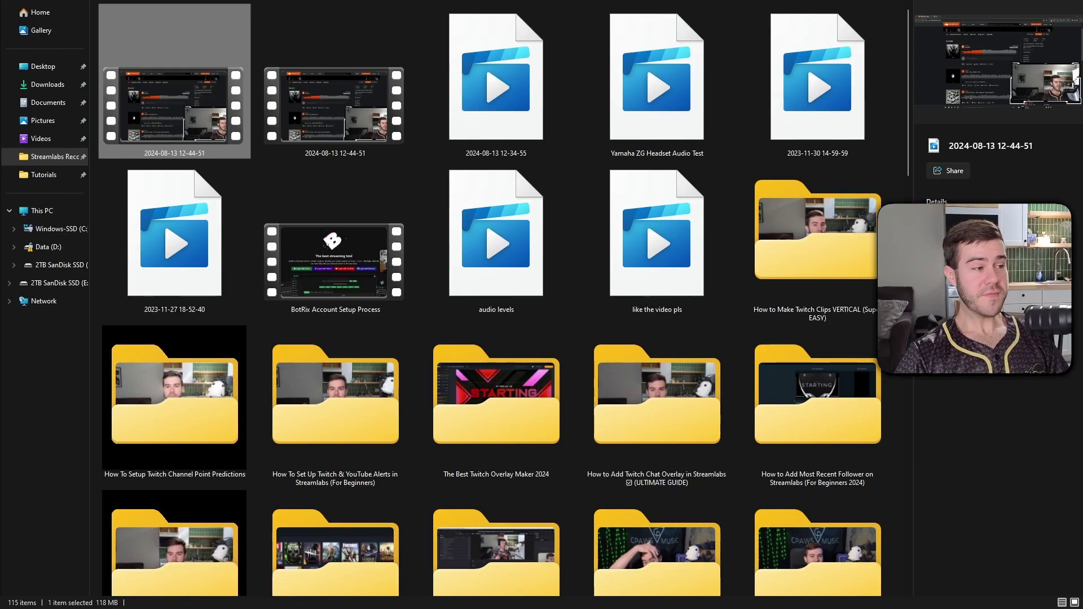
{"action": "left_click", "coordinate": [325, 124]}
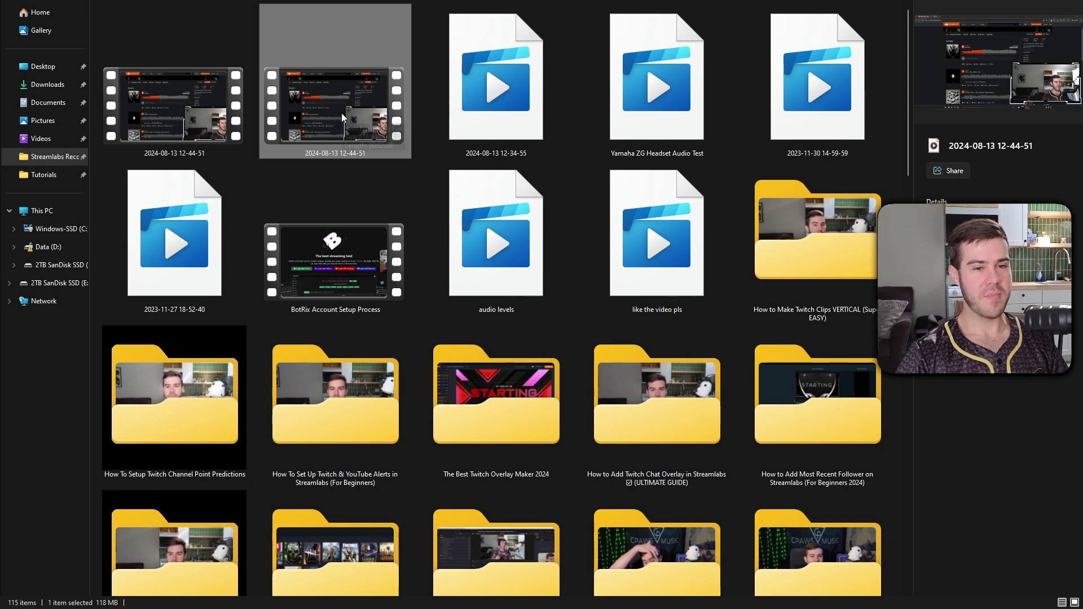
{"action": "left_click", "coordinate": [203, 113]}
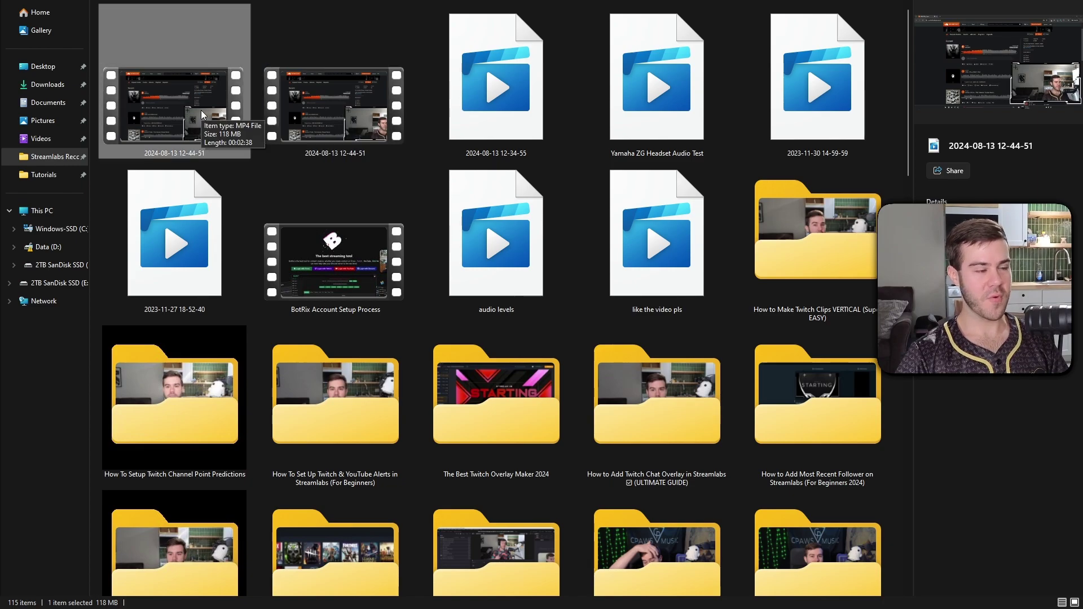
{"action": "left_click", "coordinate": [367, 108]}
{"action": "mouse_move", "coordinate": [809, 330]}
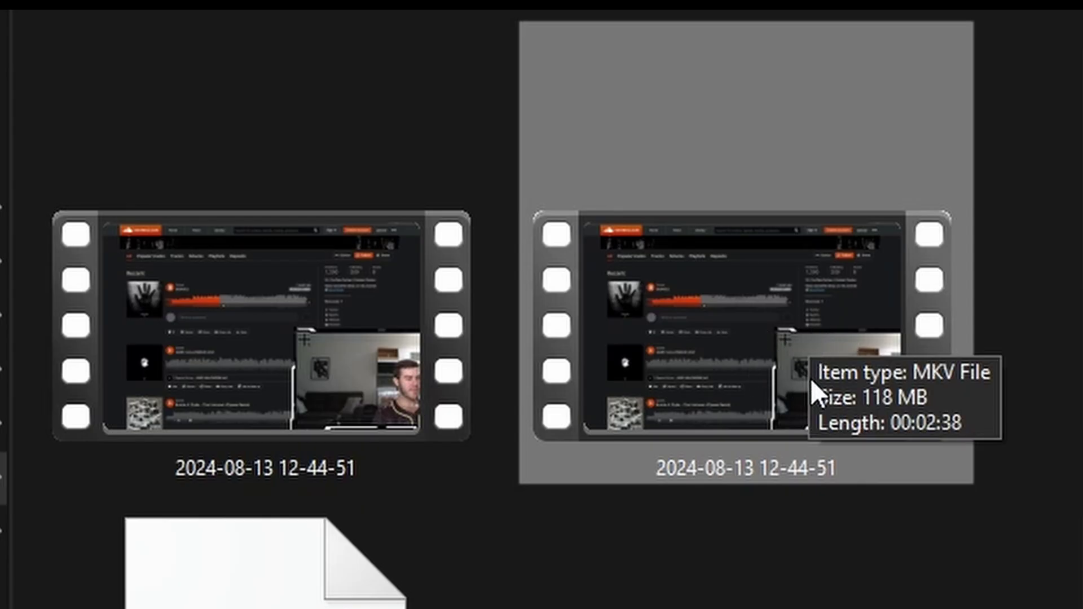
{"action": "left_click", "coordinate": [384, 346]}
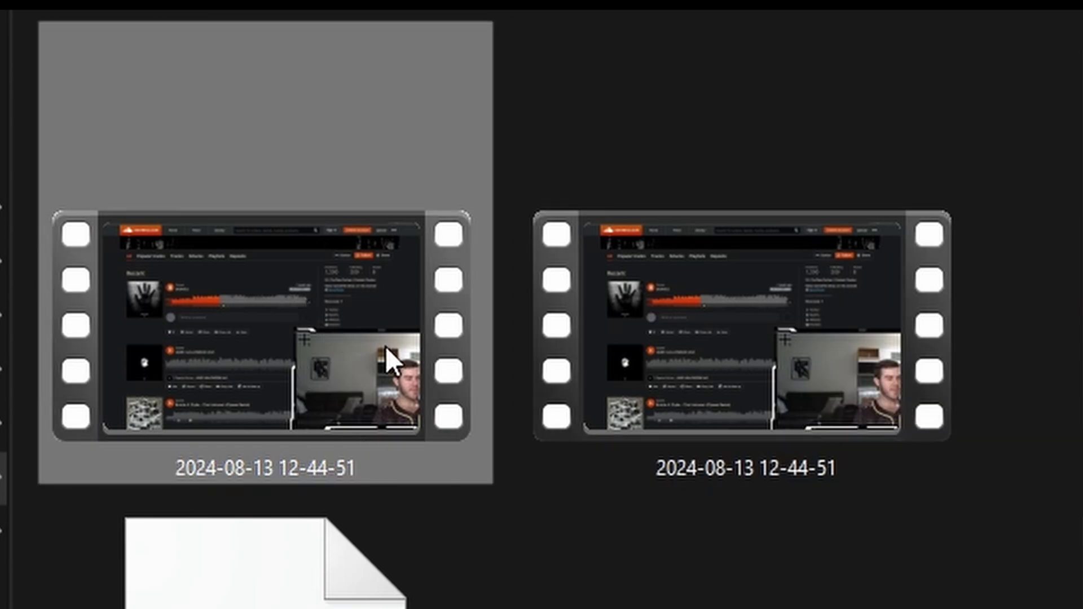
{"action": "mouse_move", "coordinate": [314, 322]}
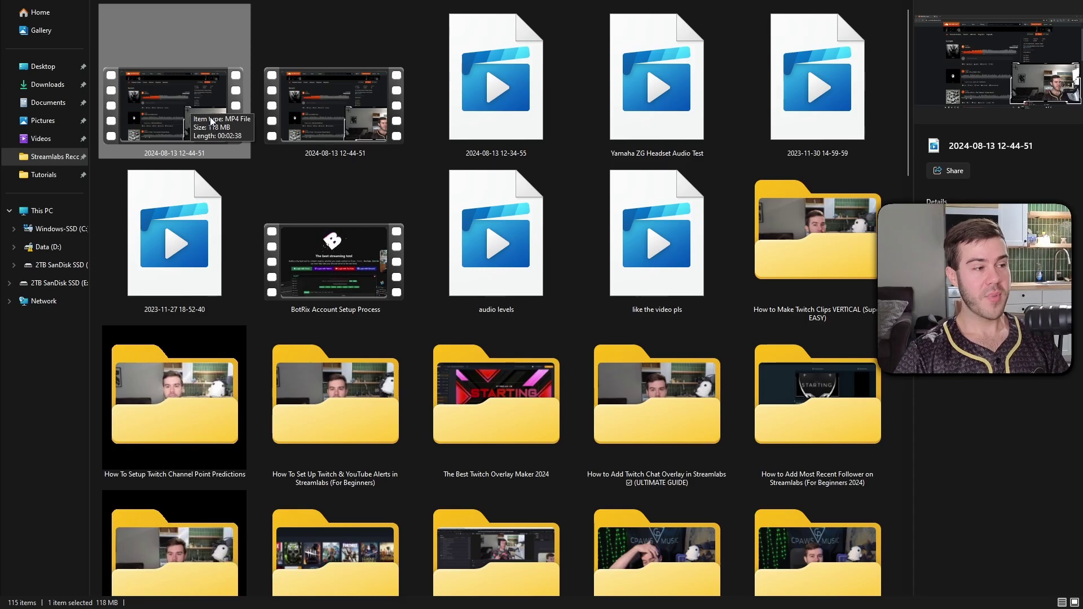
{"action": "double_click", "coordinate": [180, 125]}
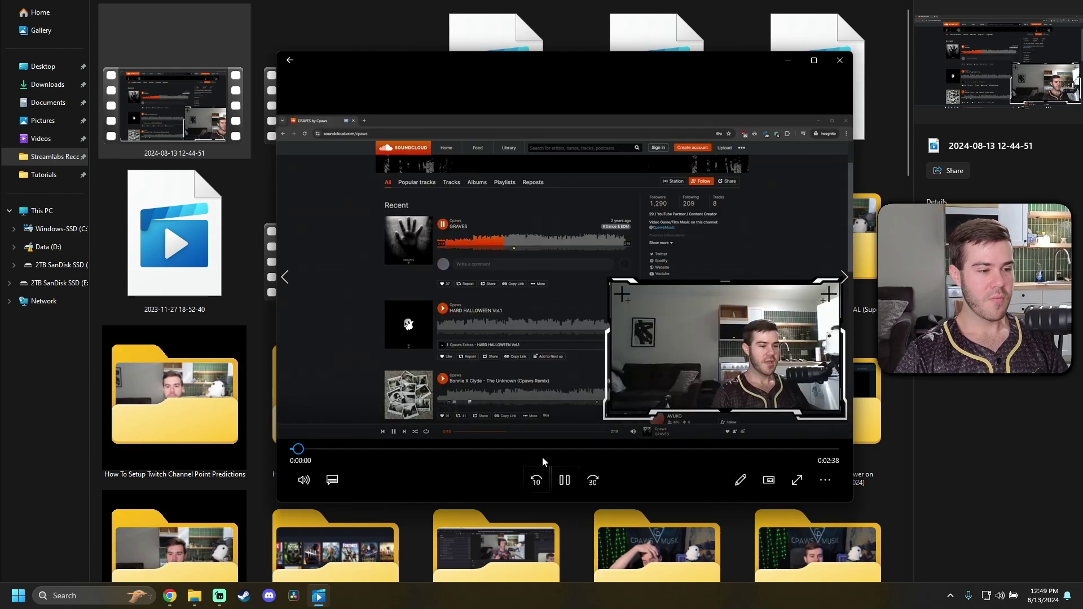
{"action": "left_click", "coordinate": [564, 480]}
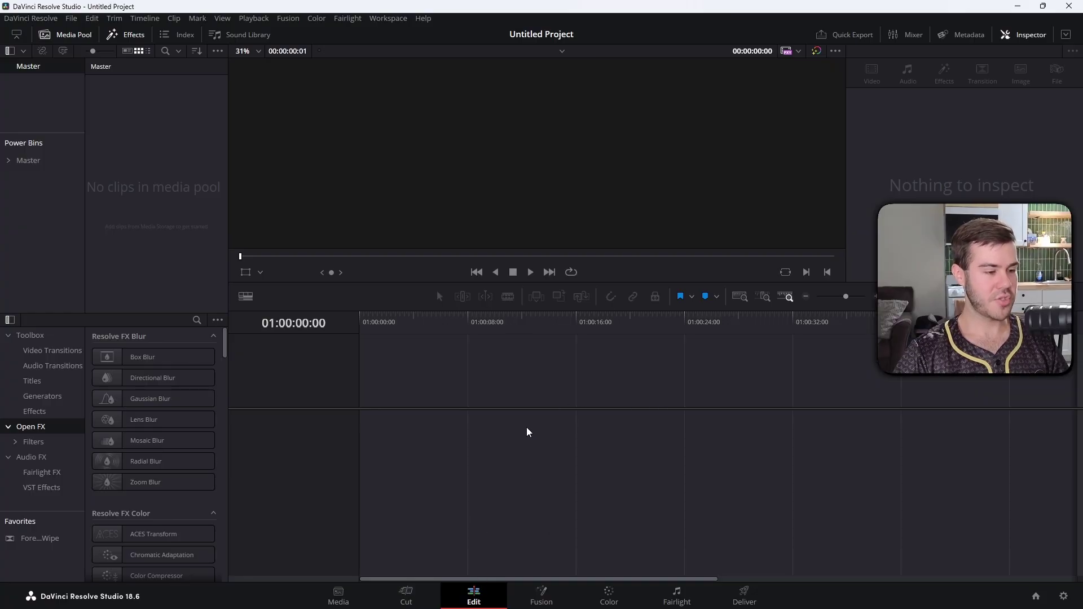
{"action": "mouse_move", "coordinate": [322, 604]}
{"action": "left_click", "coordinate": [93, 596]}
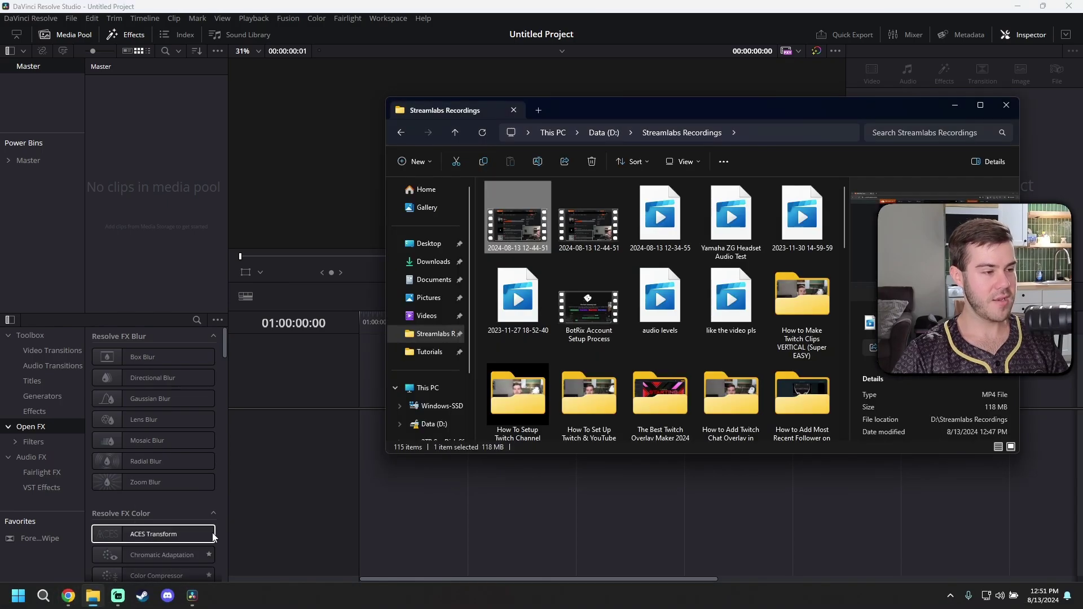
{"action": "double_click", "coordinate": [630, 109]}
{"action": "left_click_drag", "start_coordinate": [607, 192], "coordinate": [371, 458]}
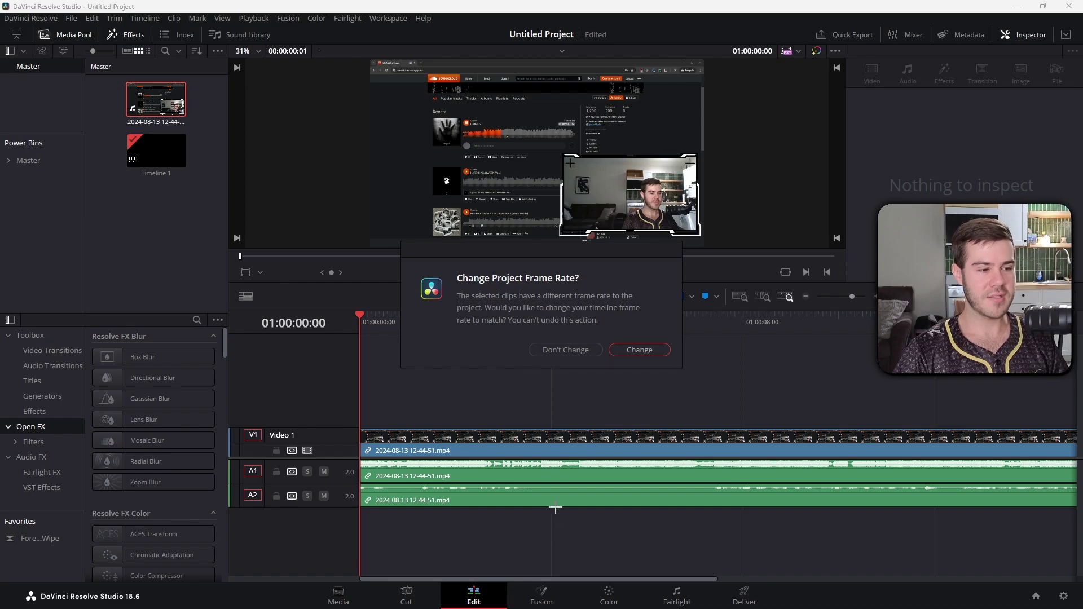
{"action": "left_click", "coordinate": [639, 349]}
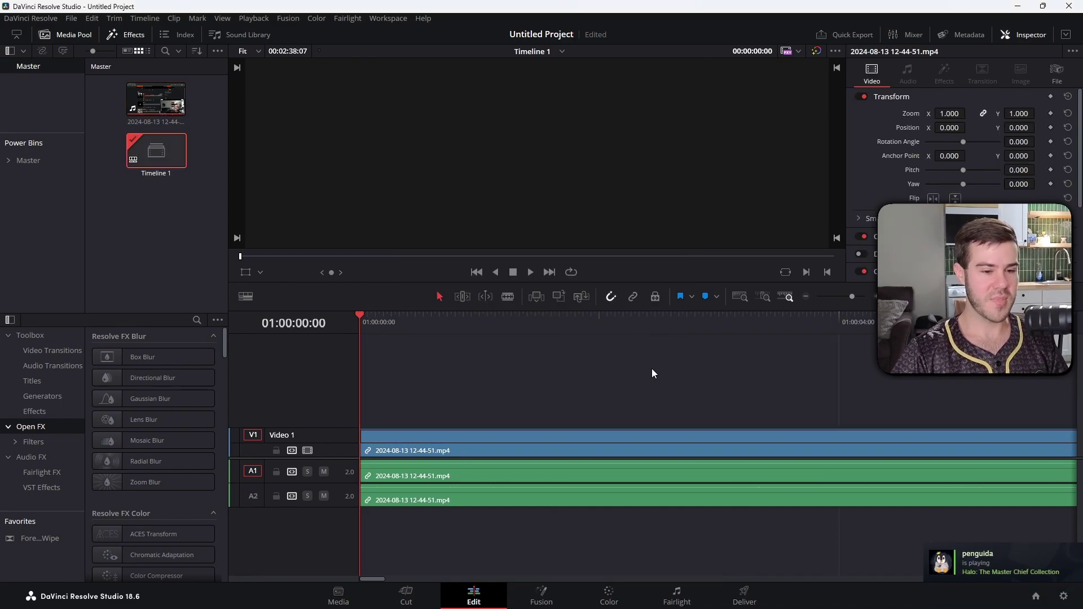
Step: Enlarge audio tracks A1 and A2 and inspect the V1, A1 and A2 clips
{"action": "left_click", "coordinate": [387, 443]}
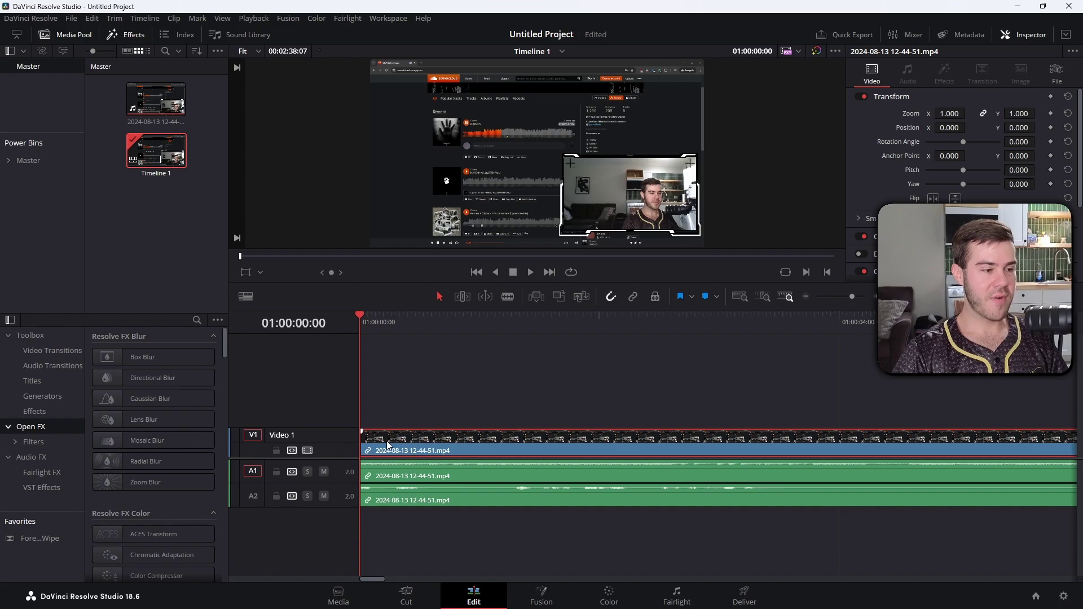
{"action": "left_click_drag", "start_coordinate": [343, 484], "coordinate": [341, 585]}
{"action": "left_click", "coordinate": [401, 481]}
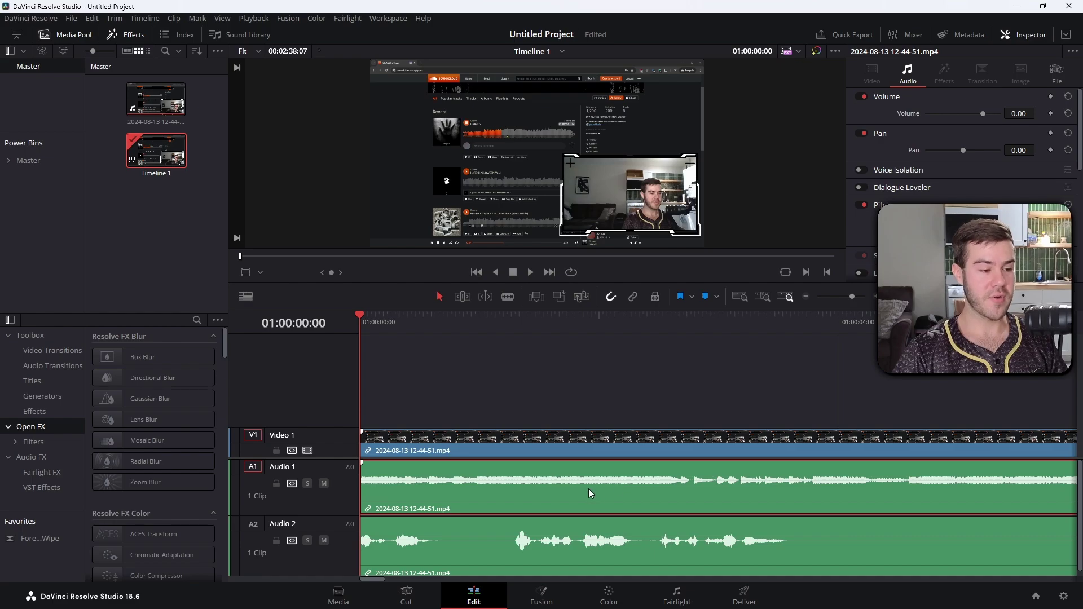
{"action": "left_click", "coordinate": [453, 550]}
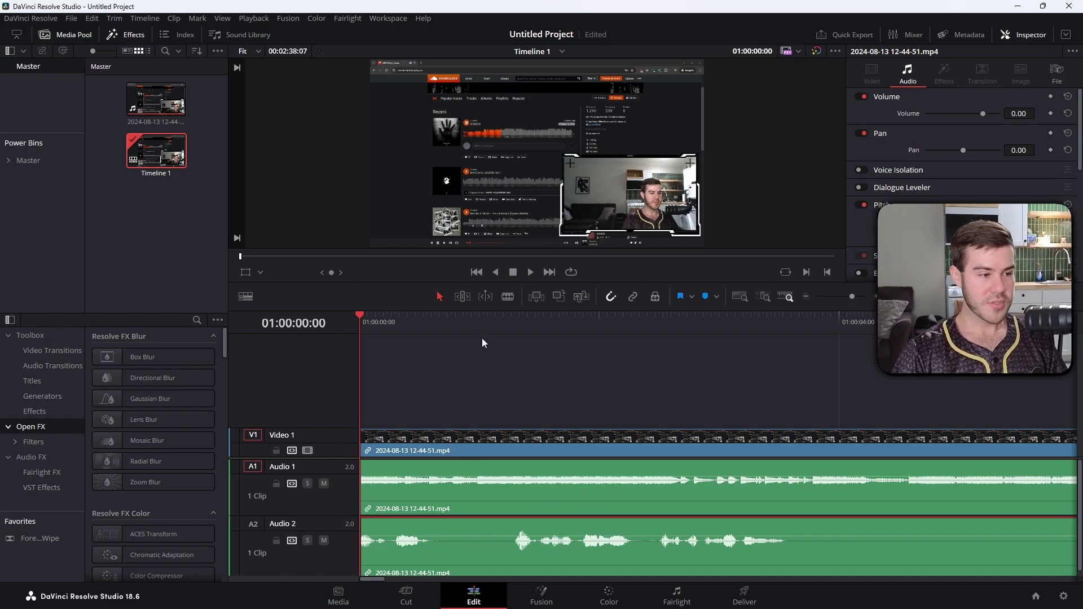
Step: Play the timeline, zoom it out, and mute the Audio 2 track
{"action": "key", "text": "space"}
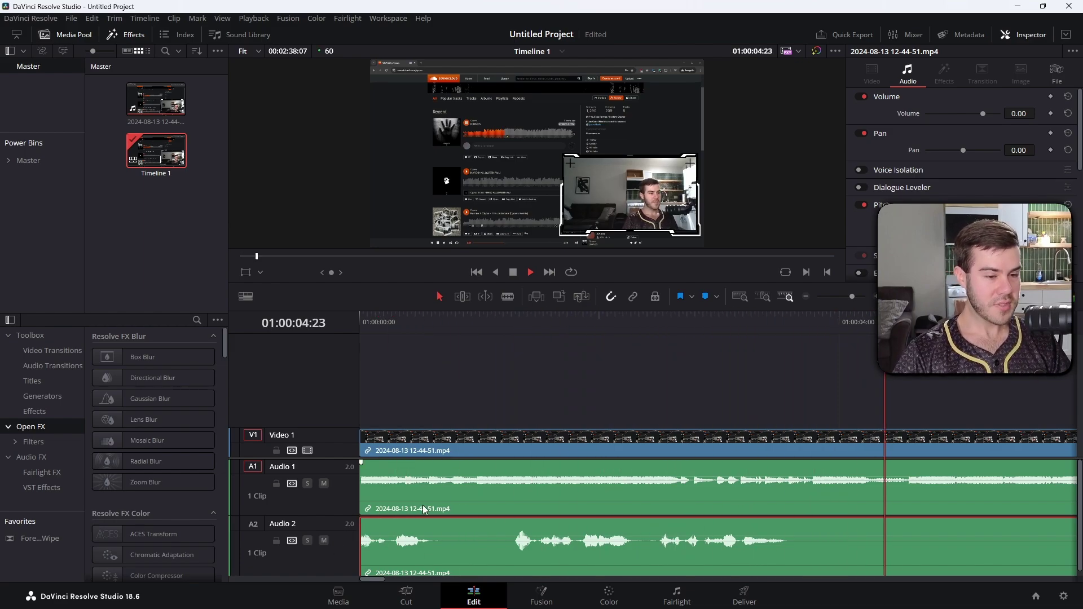
{"action": "key", "text": "ctrl+minus"}
{"action": "key", "text": "ctrl+minus"}
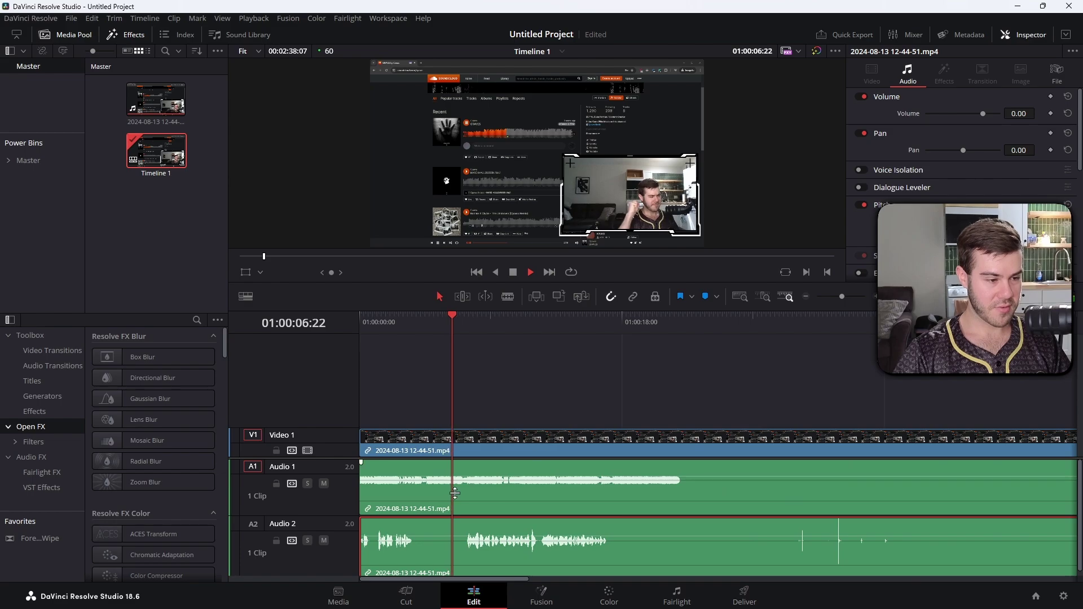
{"action": "left_click", "coordinate": [324, 541]}
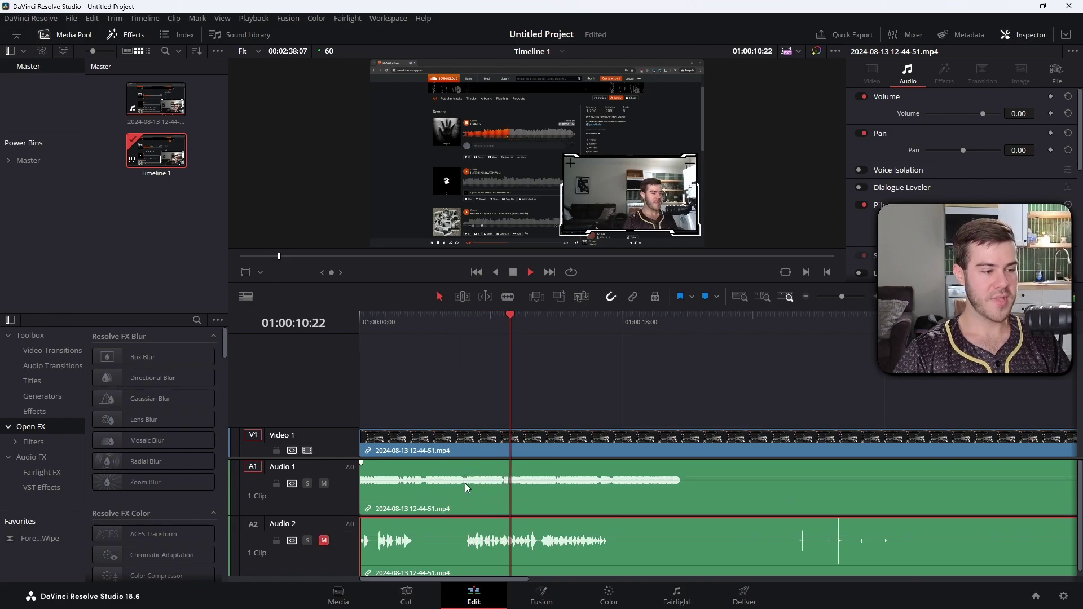
Step: Hear Audio 2 alone by muting Audio 1, replay, then unmute Audio 1 and stop playback
{"action": "left_click", "coordinate": [324, 483]}
{"action": "left_click", "coordinate": [324, 540]}
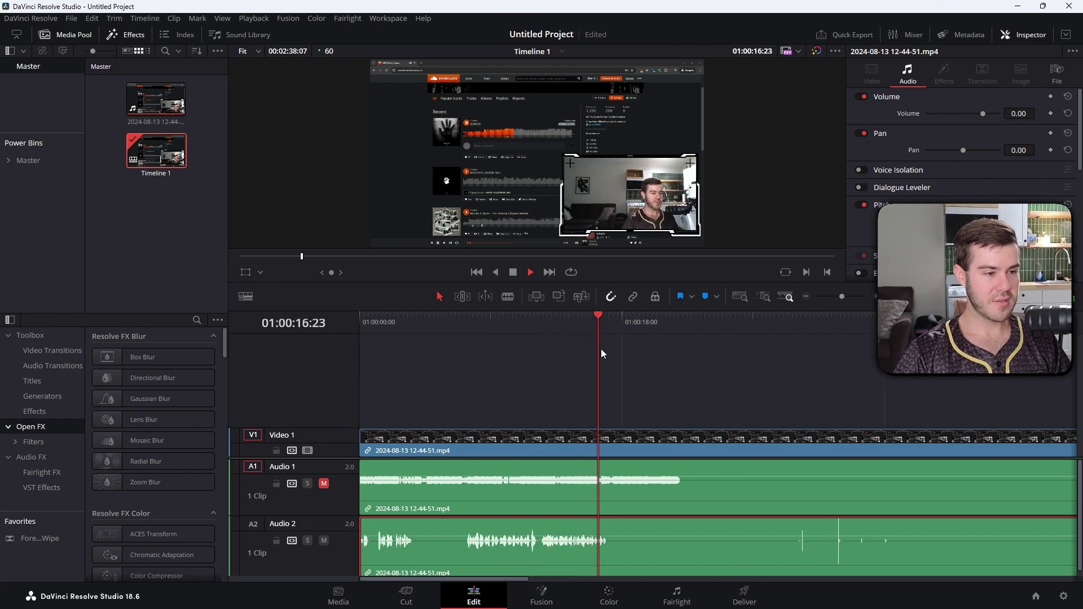
{"action": "left_click", "coordinate": [536, 326]}
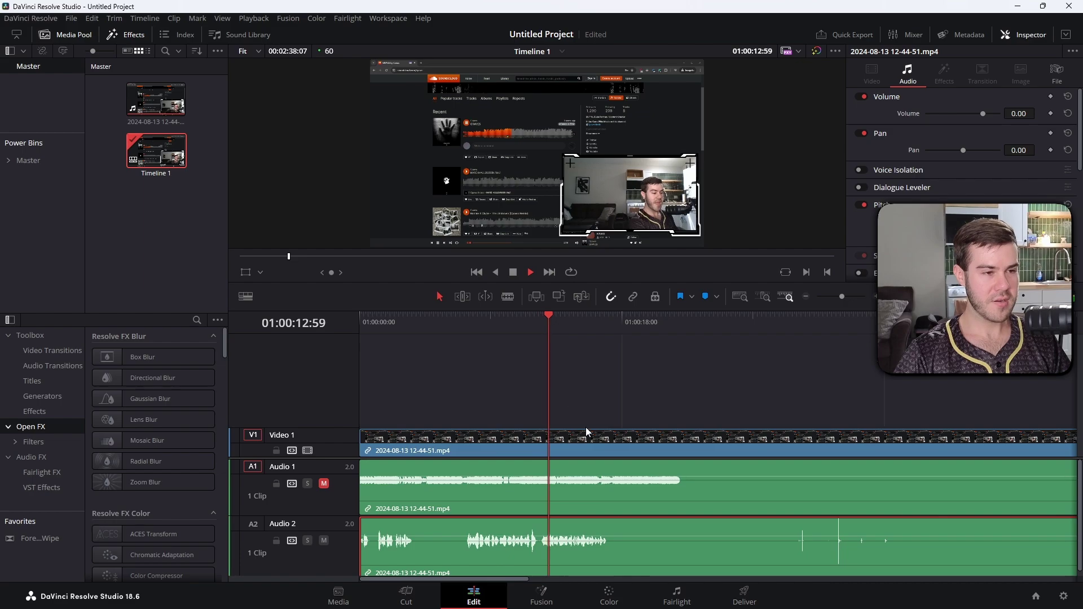
{"action": "left_click", "coordinate": [324, 483]}
{"action": "key", "text": "space"}
Step: Move the playhead past 01:02:05 into the gameplay section
{"action": "scroll", "coordinate": [729, 374], "scroll_direction": "down", "scroll_amount": 1}
{"action": "scroll", "coordinate": [729, 374], "scroll_direction": "down", "scroll_amount": 3}
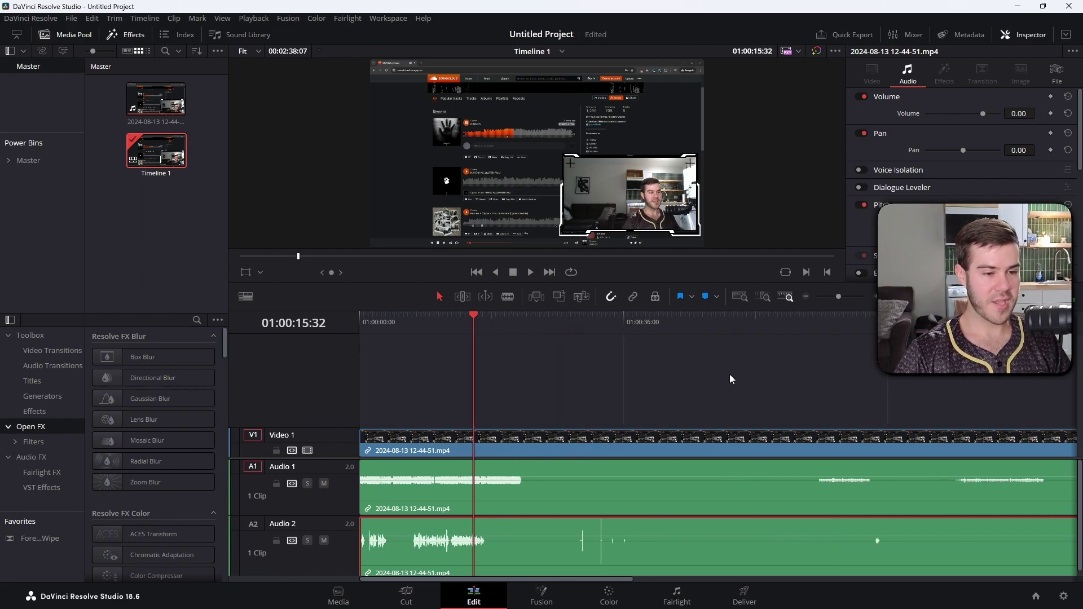
{"action": "left_click", "coordinate": [893, 389]}
{"action": "scroll", "coordinate": [891, 391], "scroll_direction": "up", "scroll_amount": 4}
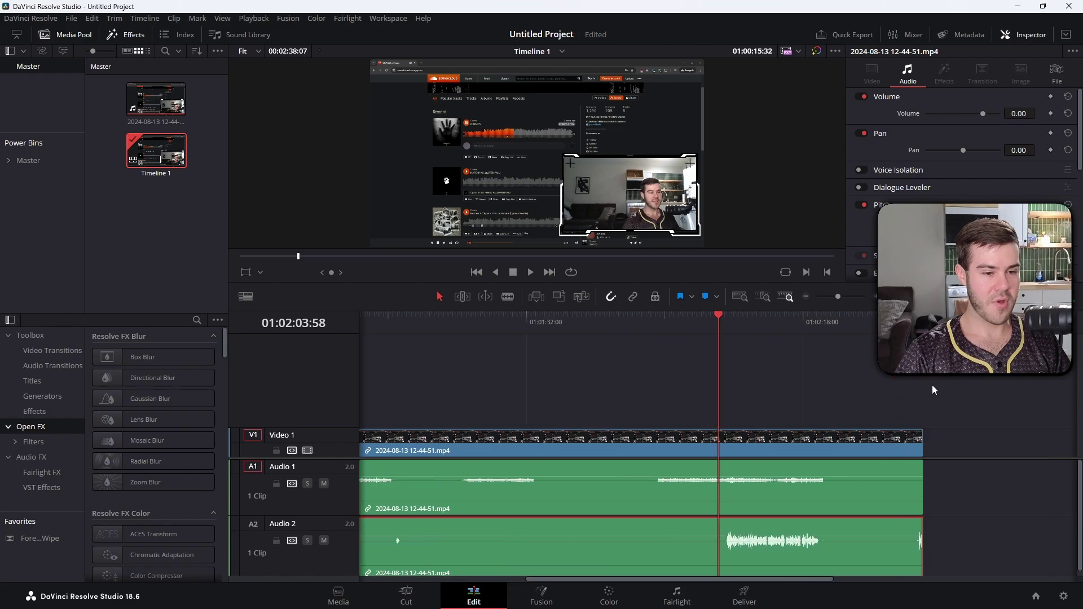
{"action": "left_click", "coordinate": [847, 329]}
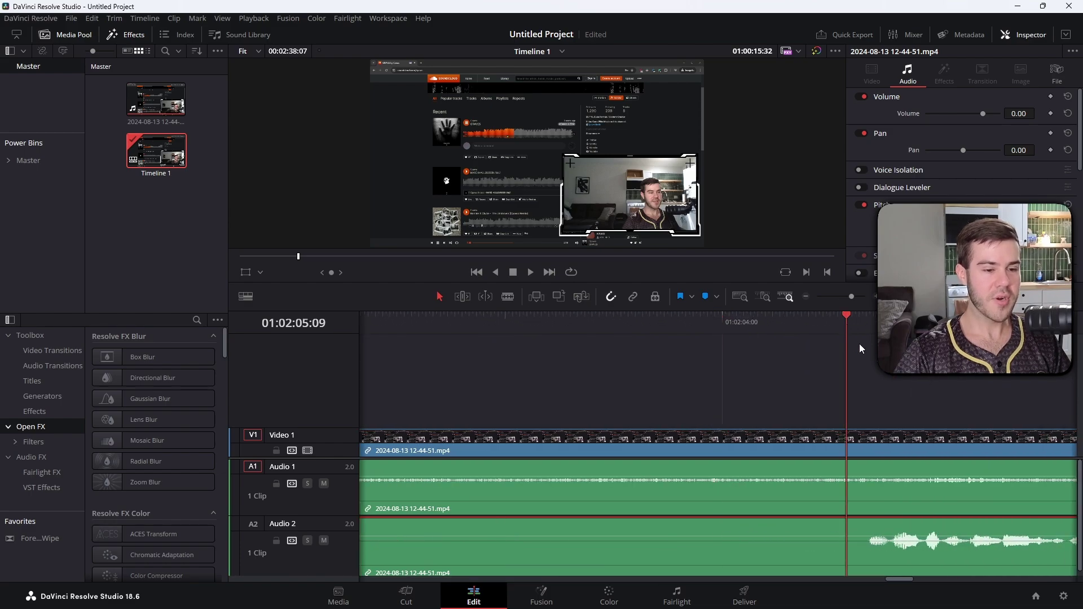
{"action": "left_click", "coordinate": [724, 256]}
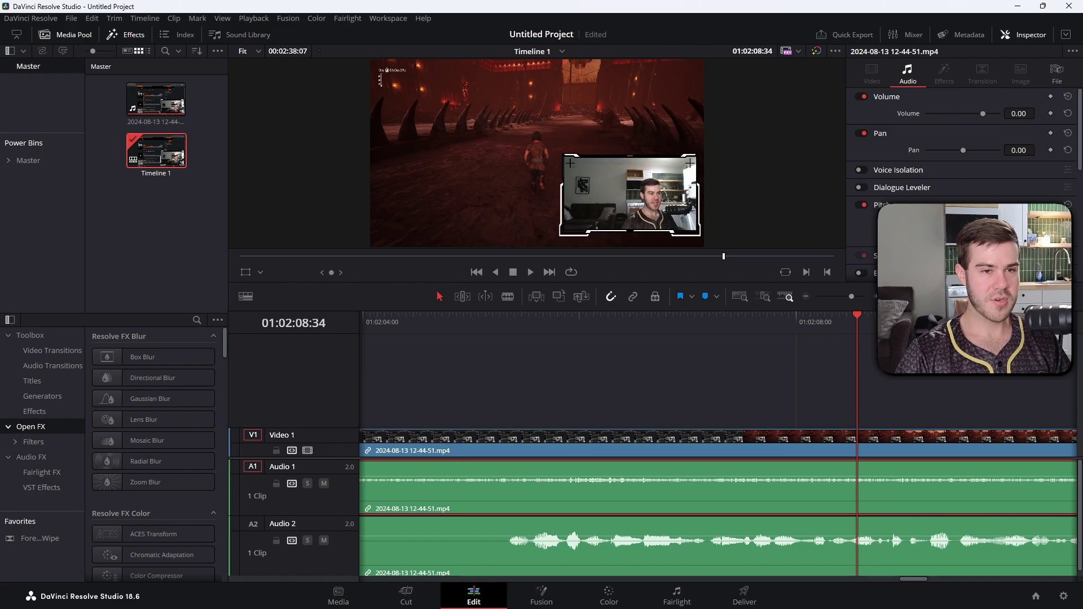
Step: Raise the Audio 1 clip volume to about 11 and play back from 01:02:05
{"action": "left_click_drag", "start_coordinate": [1018, 114], "coordinate": [1038, 113]}
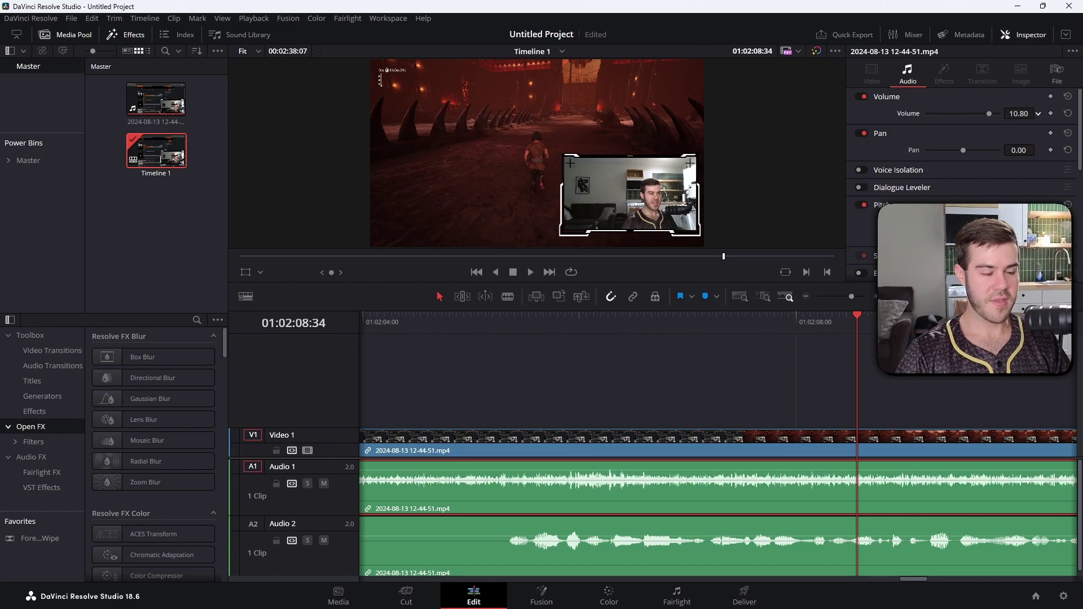
{"action": "left_click", "coordinate": [540, 345]}
{"action": "key", "text": "space"}
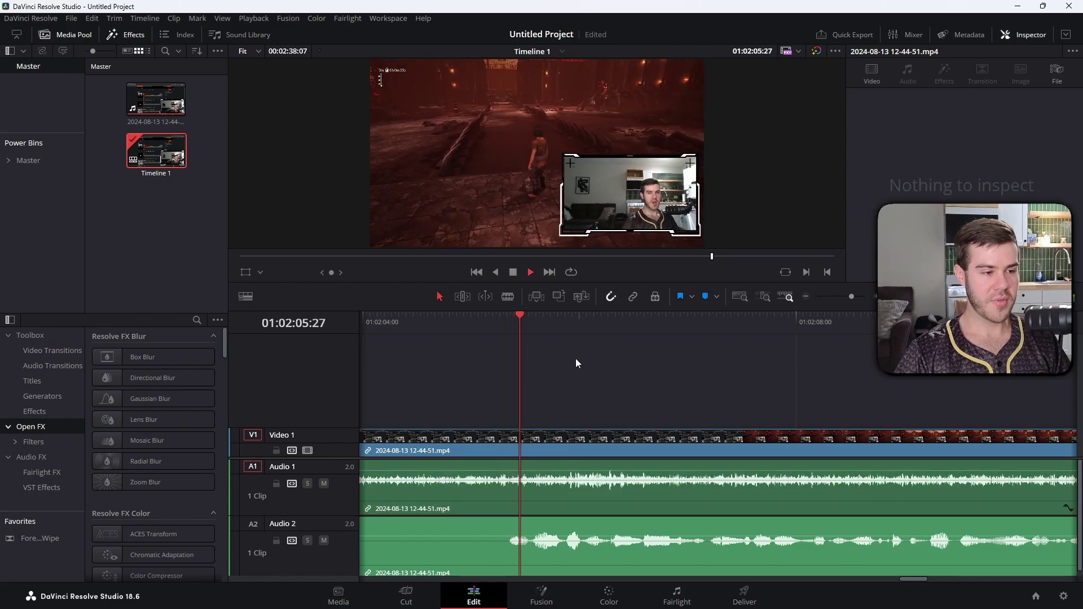
{"action": "key", "text": "space"}
Step: Lower the Audio 1 clip volume to 4.60 and confirm Audio 2 stays at 0.00
{"action": "left_click", "coordinate": [734, 479]}
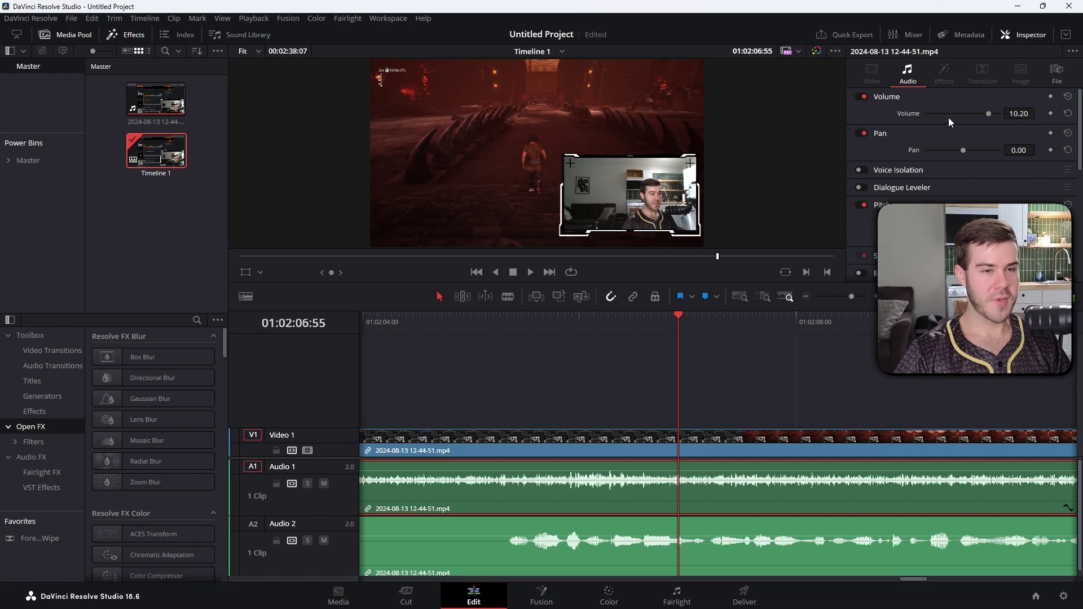
{"action": "left_click_drag", "start_coordinate": [1018, 113], "coordinate": [1008, 113]}
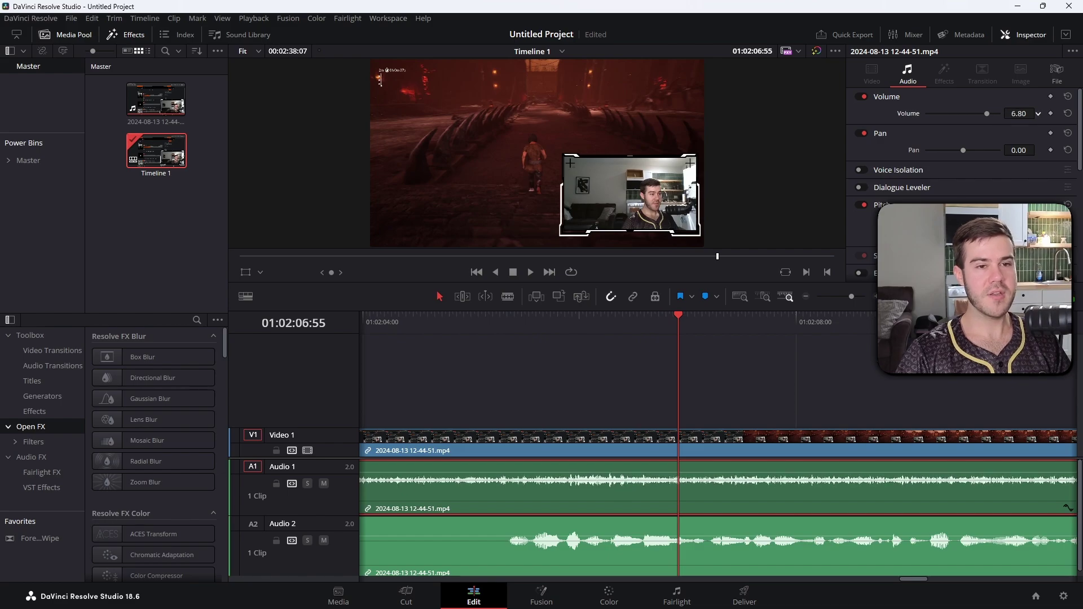
{"action": "left_click", "coordinate": [770, 397]}
{"action": "left_click", "coordinate": [629, 544]}
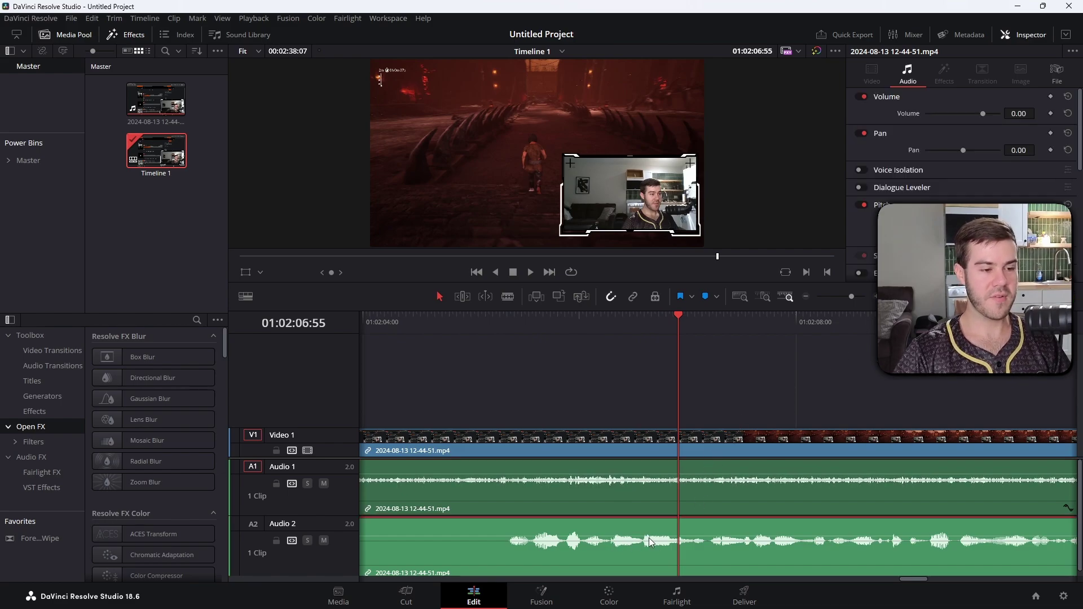
{"action": "left_click", "coordinate": [646, 493]}
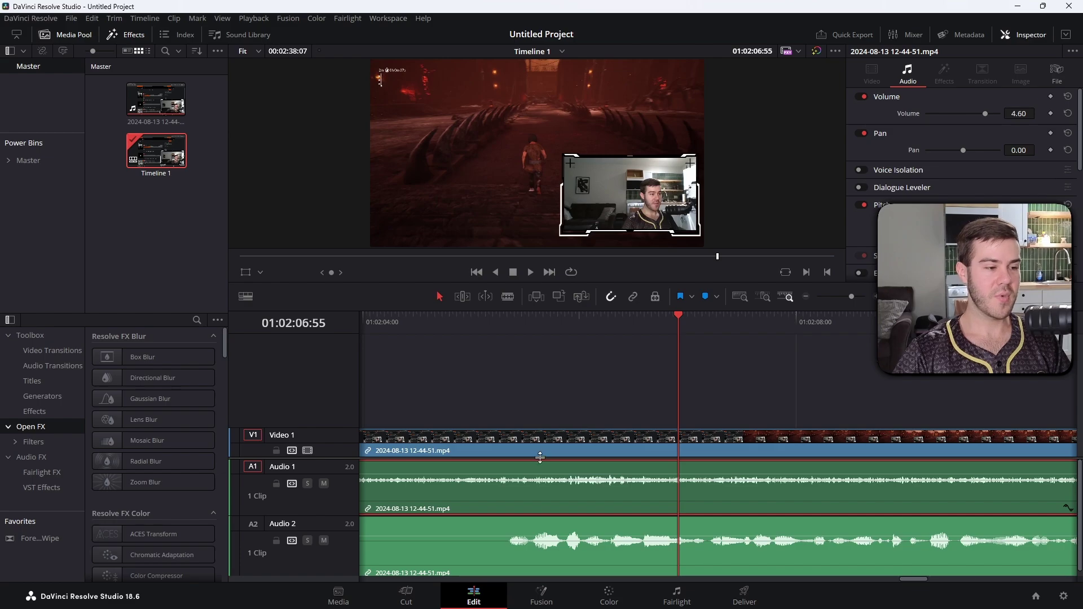
{"action": "left_click", "coordinate": [509, 328]}
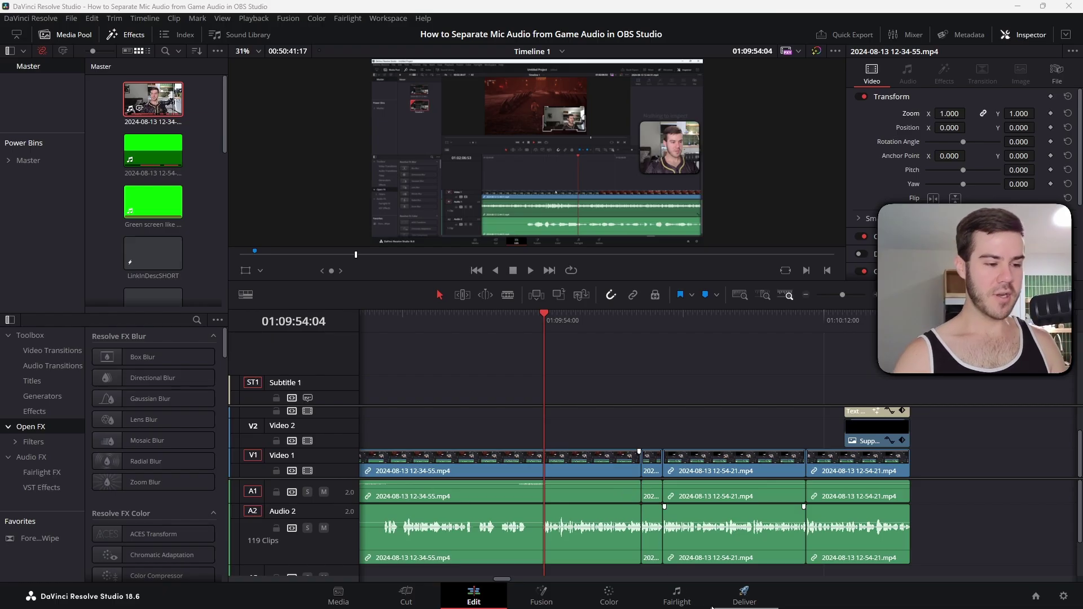
Step: Apply the YouTube 1080p render preset (MP4, H.264, 1920x1080, 60 fps) on the Deliver page
{"action": "left_click", "coordinate": [746, 599]}
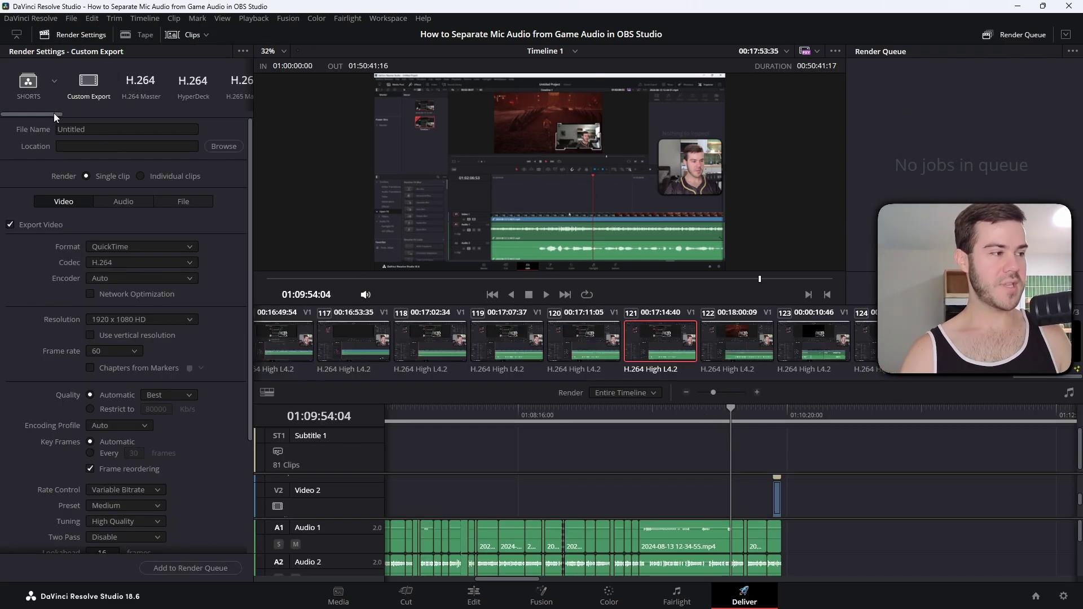
{"action": "left_click_drag", "start_coordinate": [53, 113], "coordinate": [105, 113]}
{"action": "left_click", "coordinate": [95, 85]}
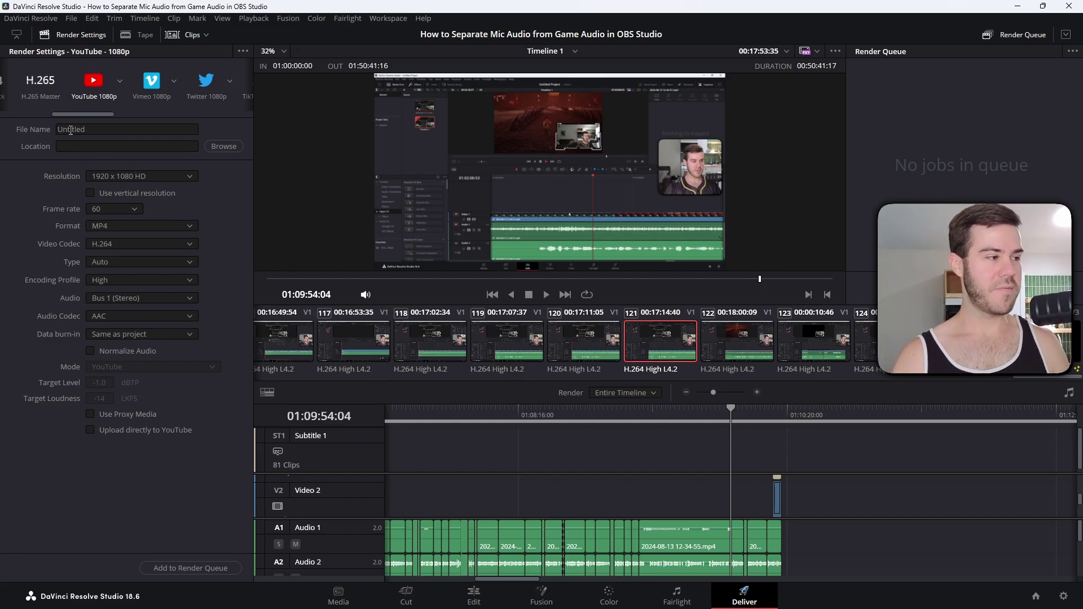
Step: Queue the timeline as asdfasdfasdfasdf.mp4 in the Videos folder as Job 1 and start rendering
{"action": "left_click", "coordinate": [188, 567]}
{"action": "type", "text": "asdfasdfa"}
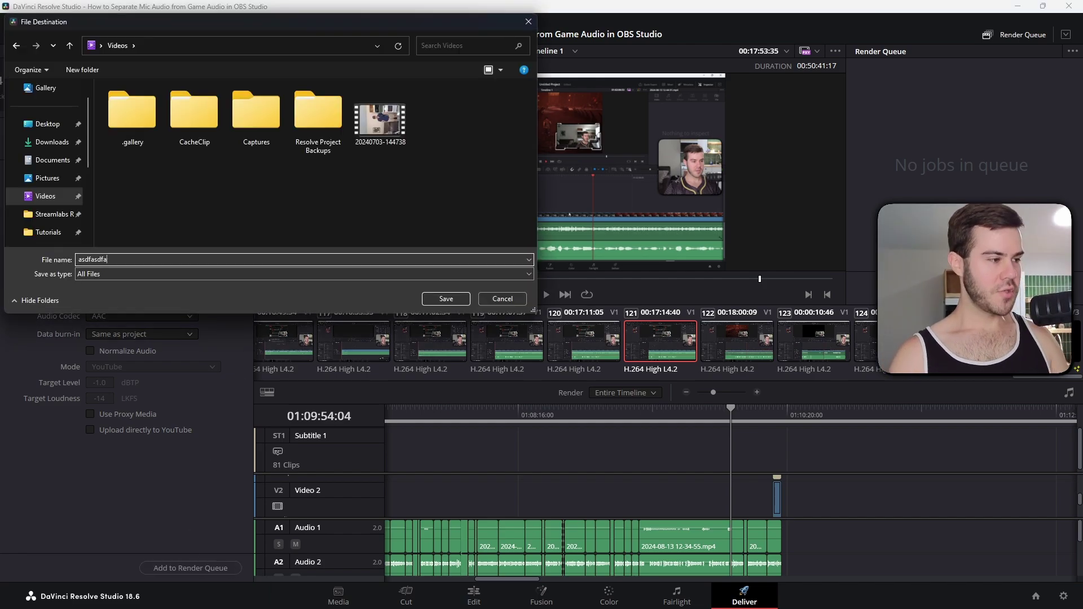
{"action": "type", "text": "sdfasdfasdf"}
{"action": "left_click", "coordinate": [438, 302]}
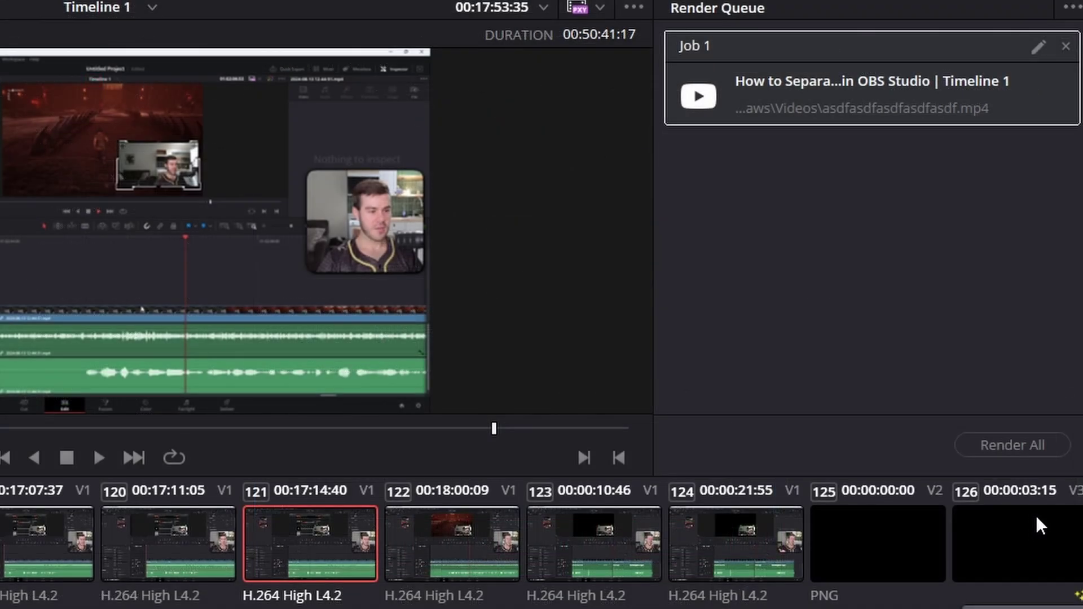
{"action": "left_click", "coordinate": [1012, 445]}
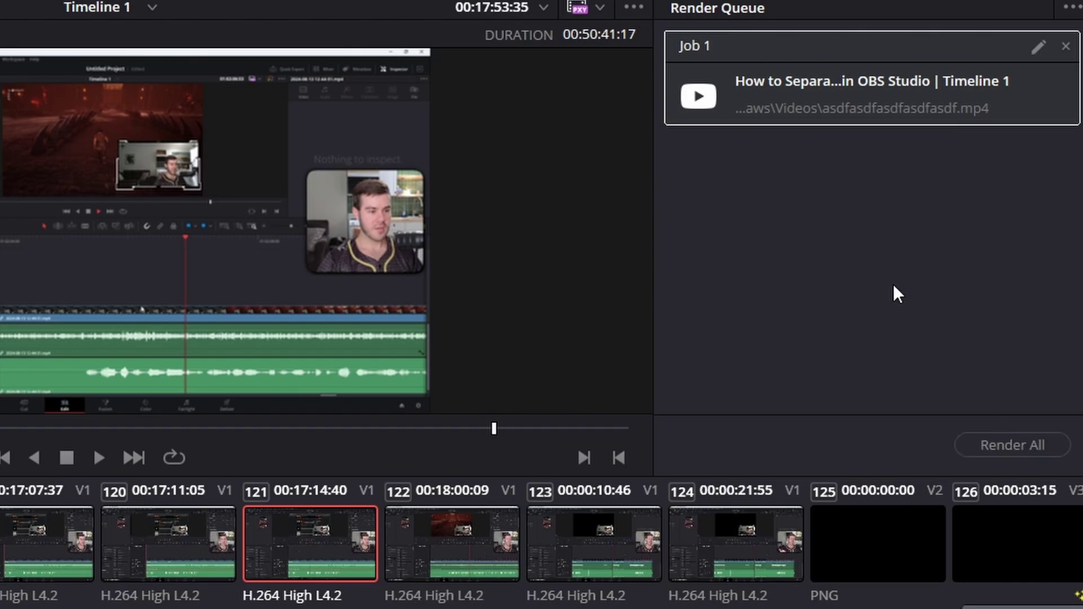